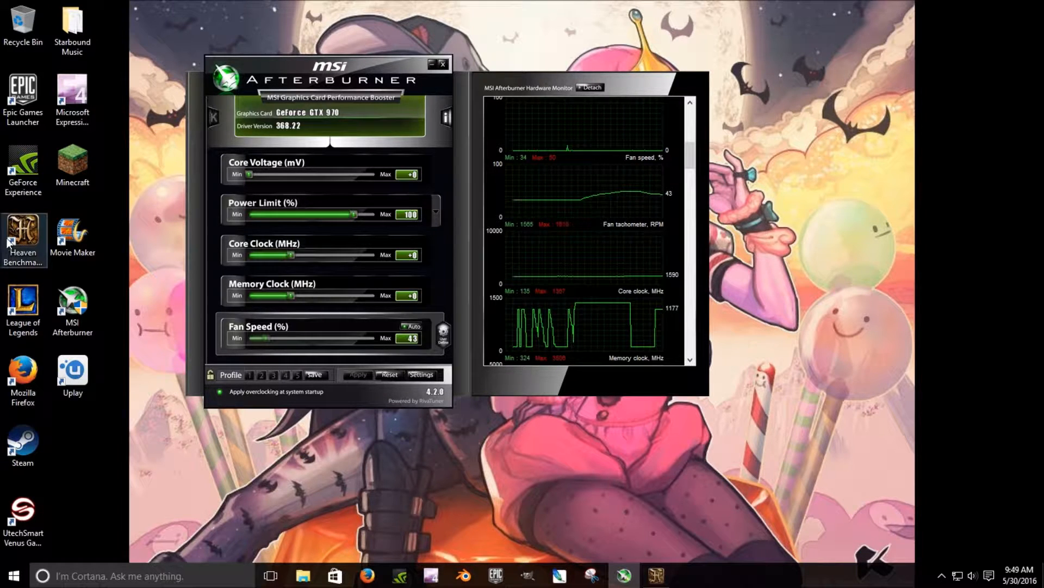
Review the power, GPU temperature and usage graphs, and look over the general properties without changing them.
mouse_move(585, 338)
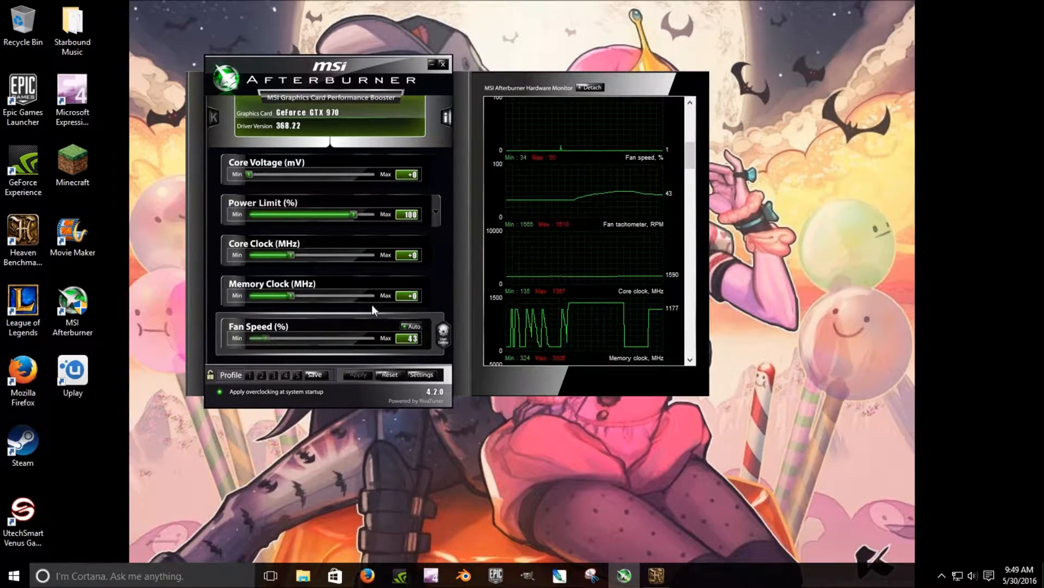
scroll(594, 292, "up", 3)
scroll(544, 209, "up", 2)
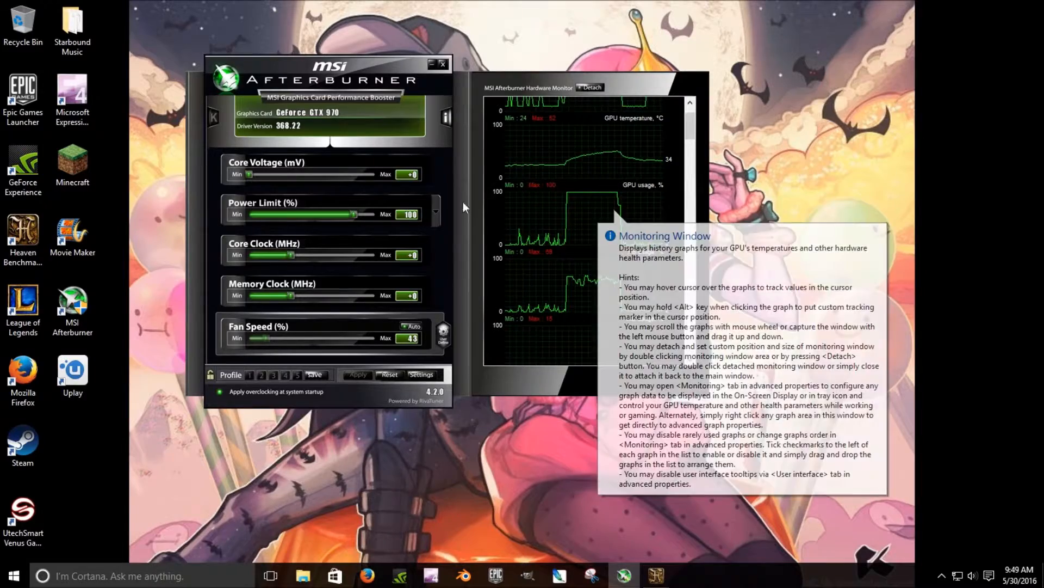
scroll(576, 217, "up", 1)
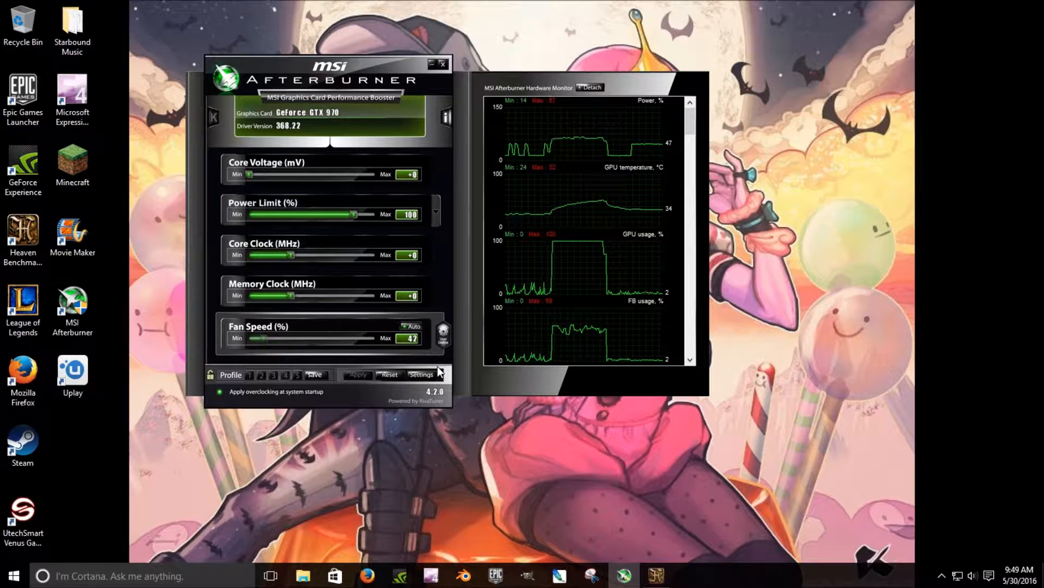
left_click(424, 375)
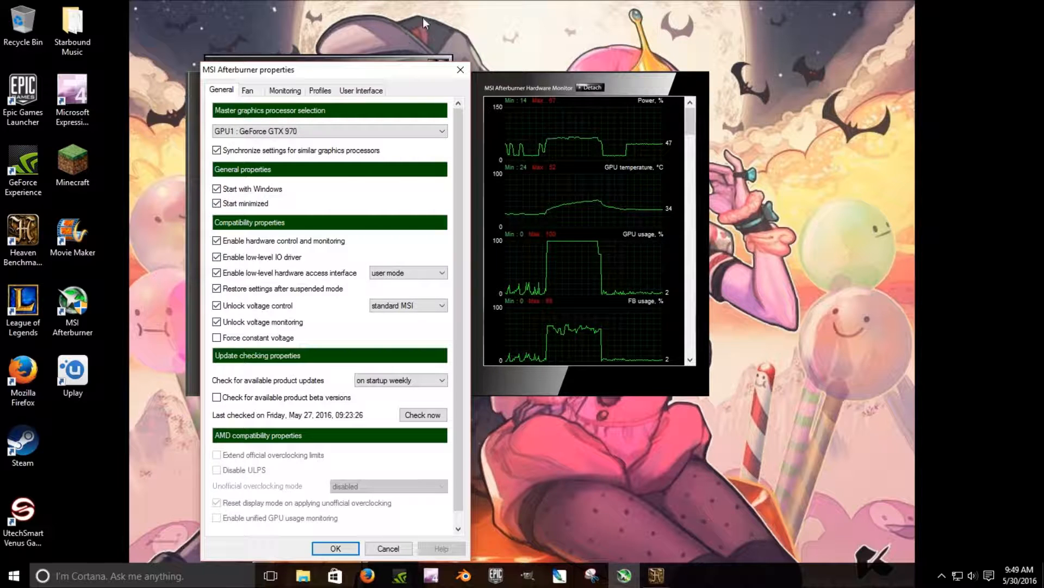
left_click(460, 69)
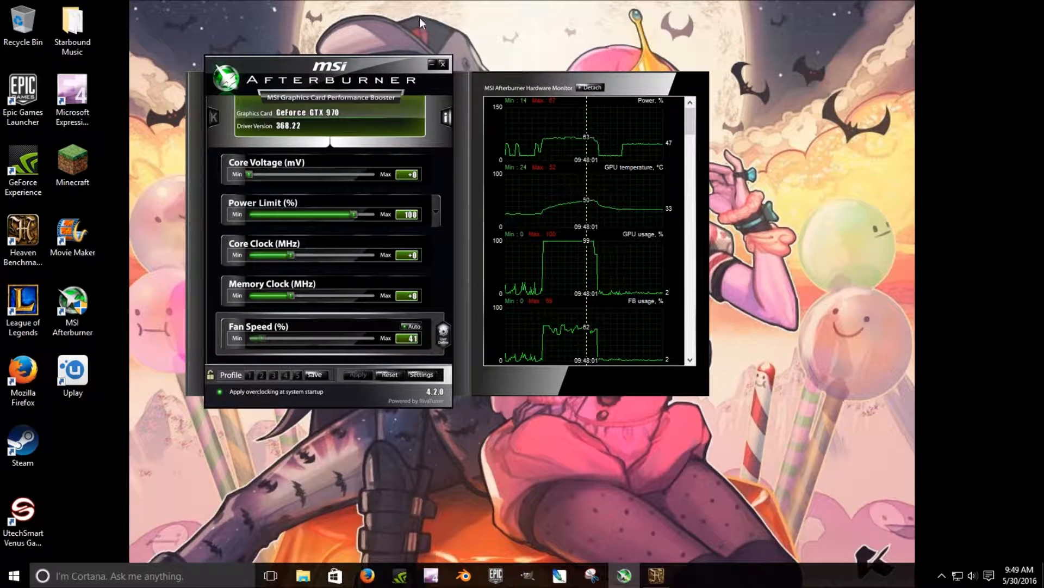
mouse_move(548, 243)
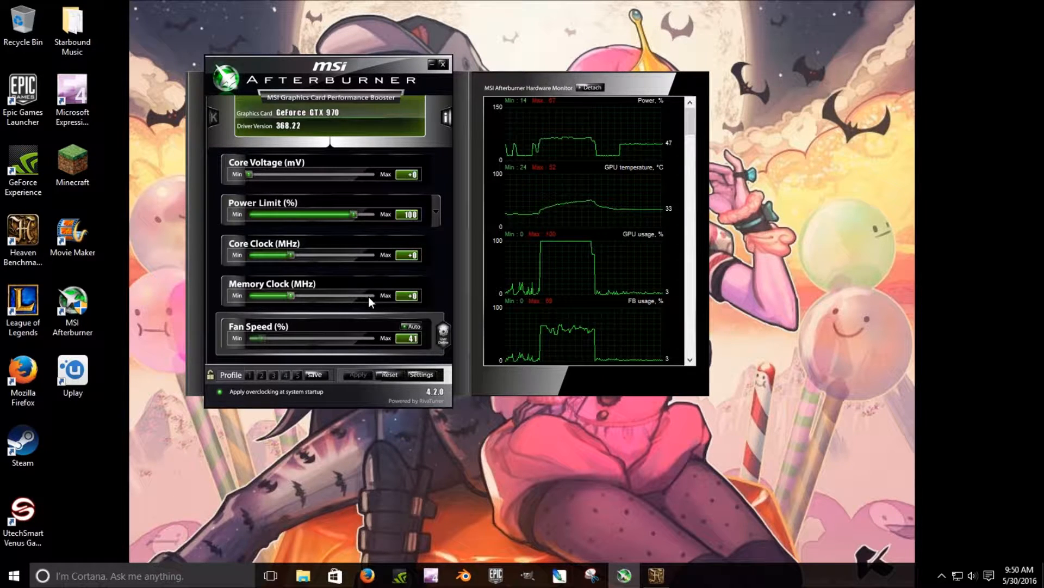
Switch to Unigine Heaven Benchmark to view its launch settings, and minimize it again.
left_click(657, 575)
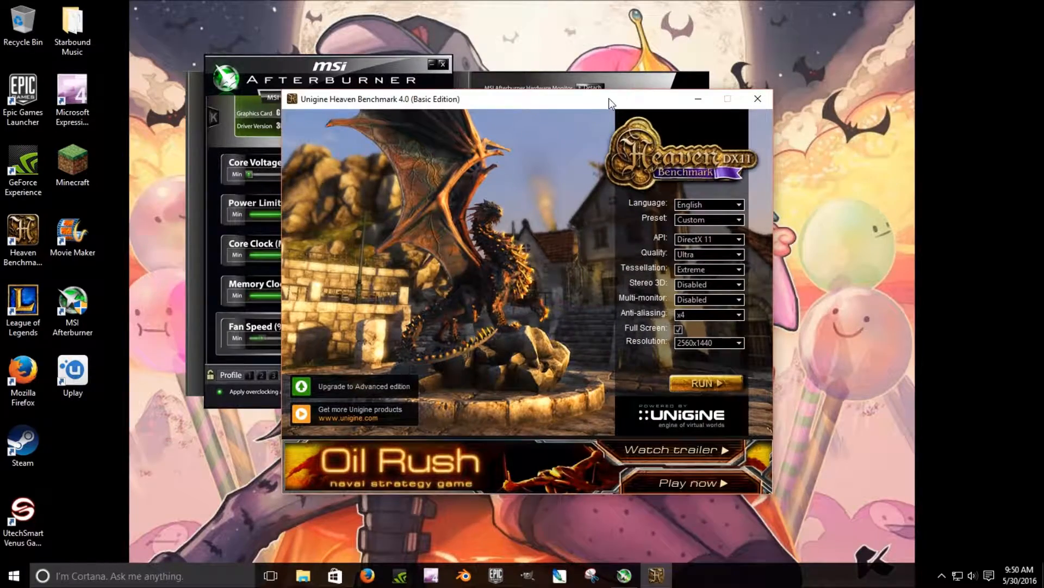
left_click_drag(609, 98, 567, 73)
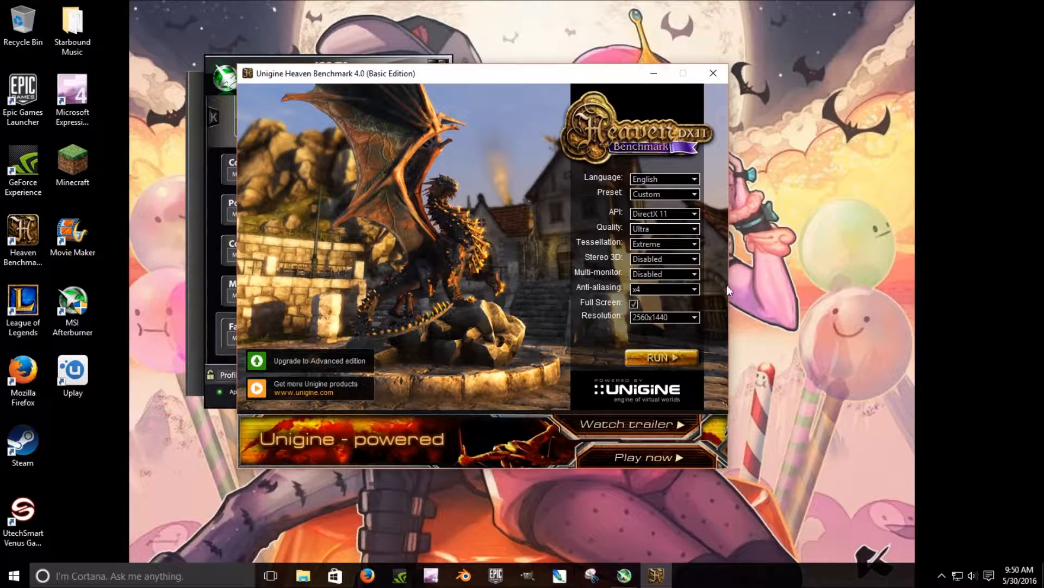
left_click(655, 71)
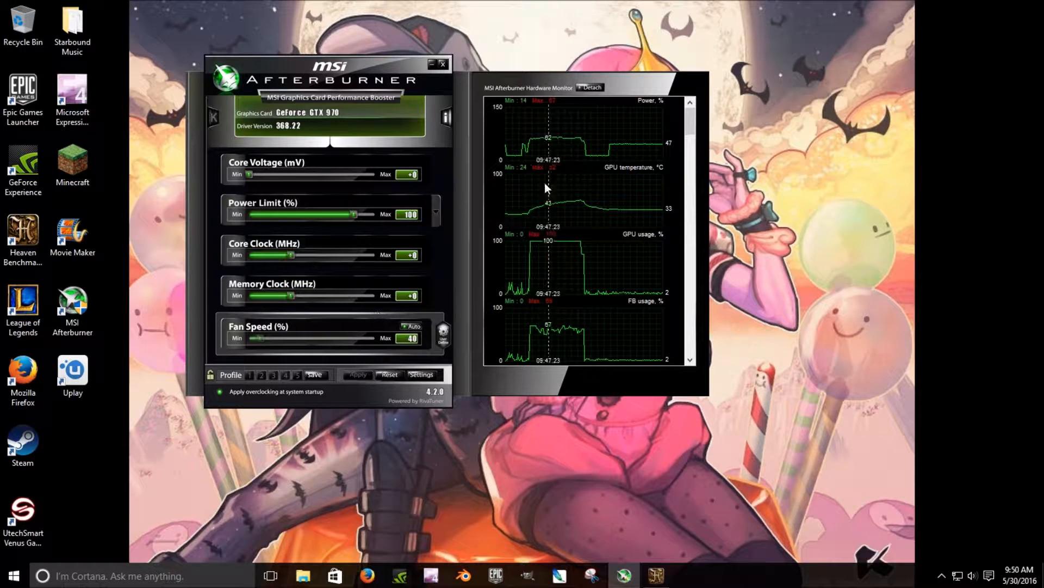
Reveal and prioritize the temperature limit, and set the linked limits to 110% power and 89 °C.
left_click(436, 213)
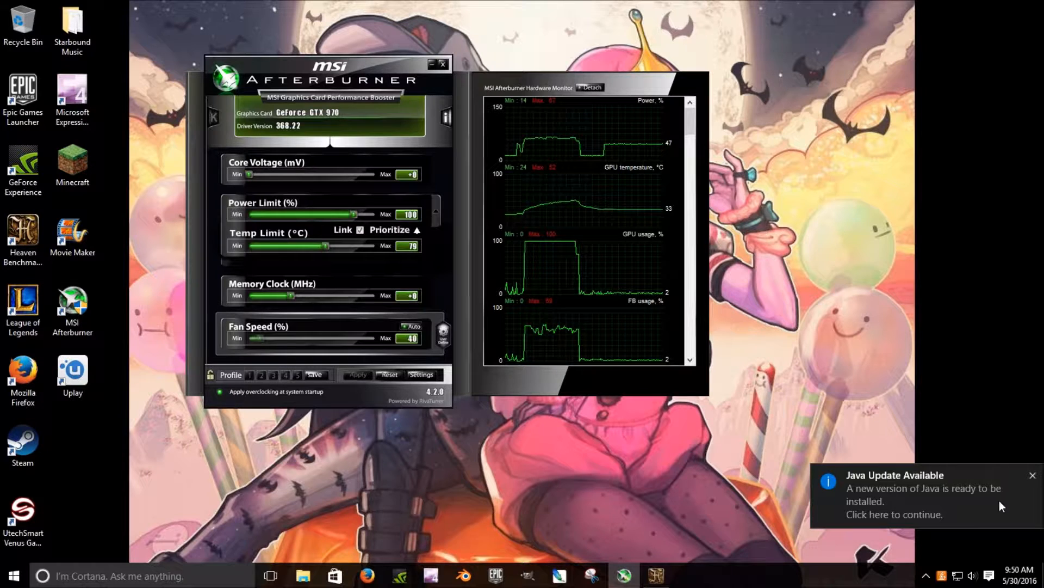
left_click(1032, 475)
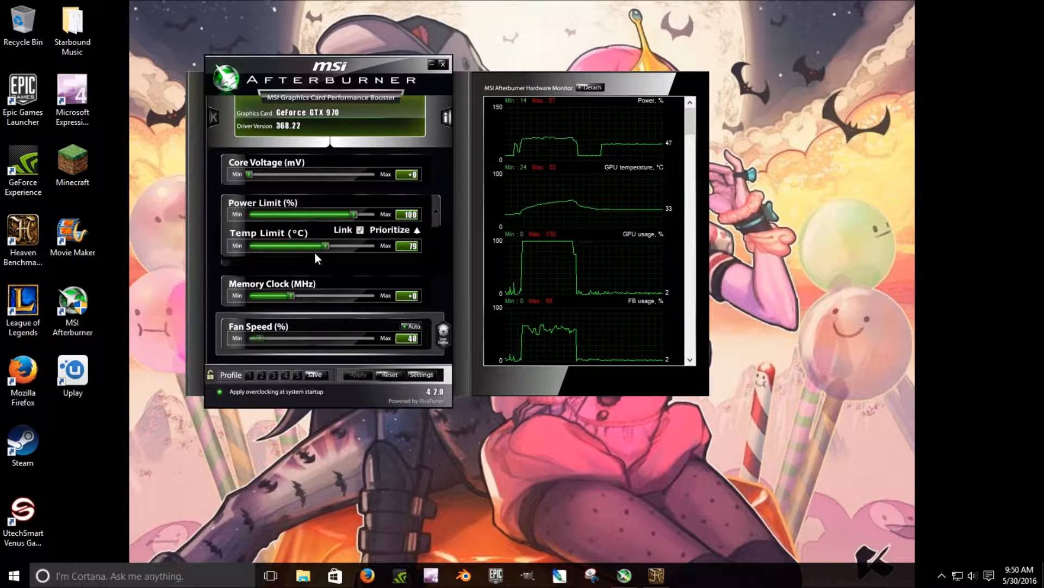
left_click(417, 230)
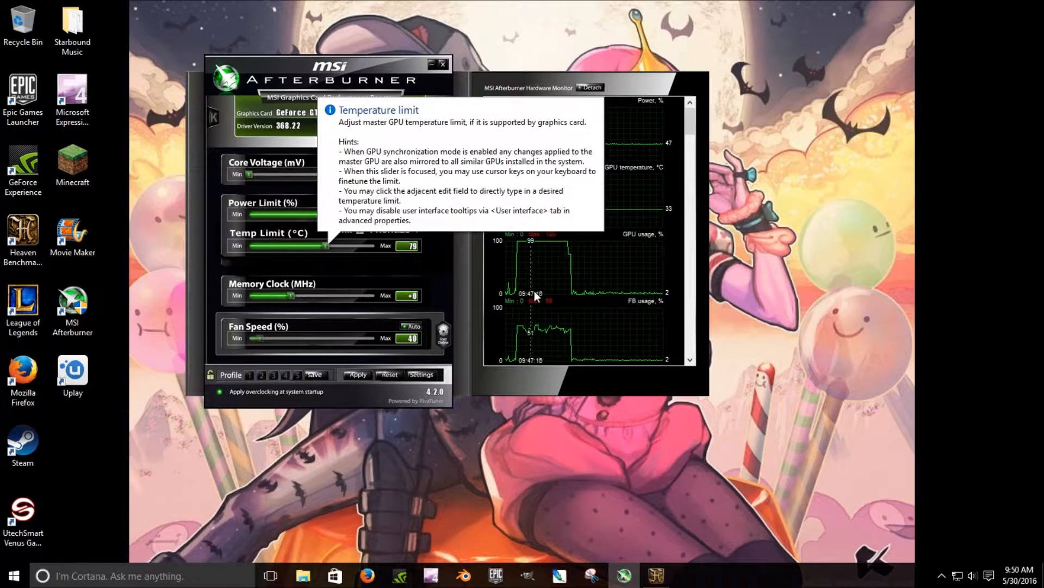
left_click_drag(323, 244, 436, 250)
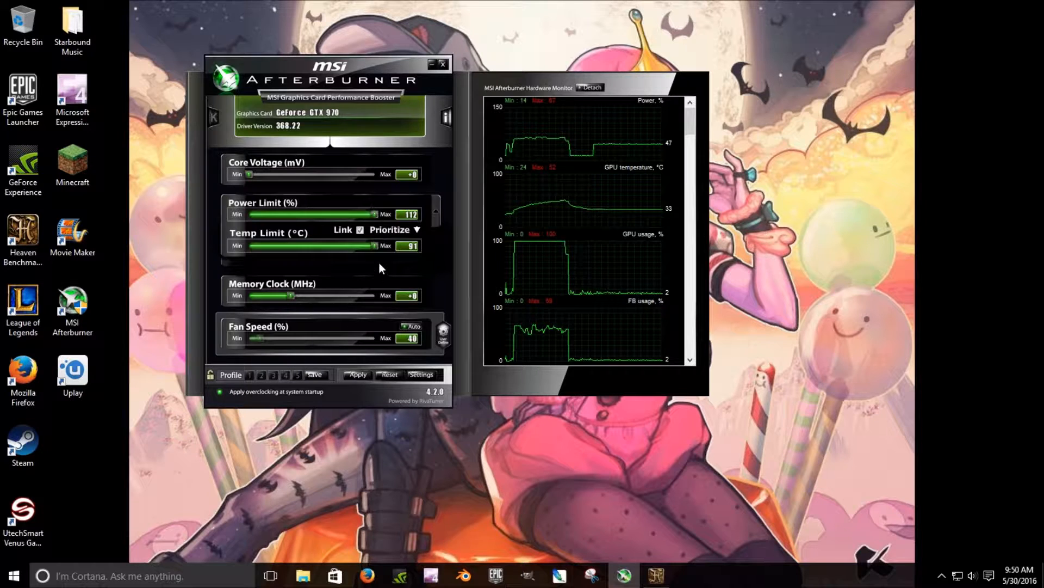
left_click_drag(376, 218, 373, 215)
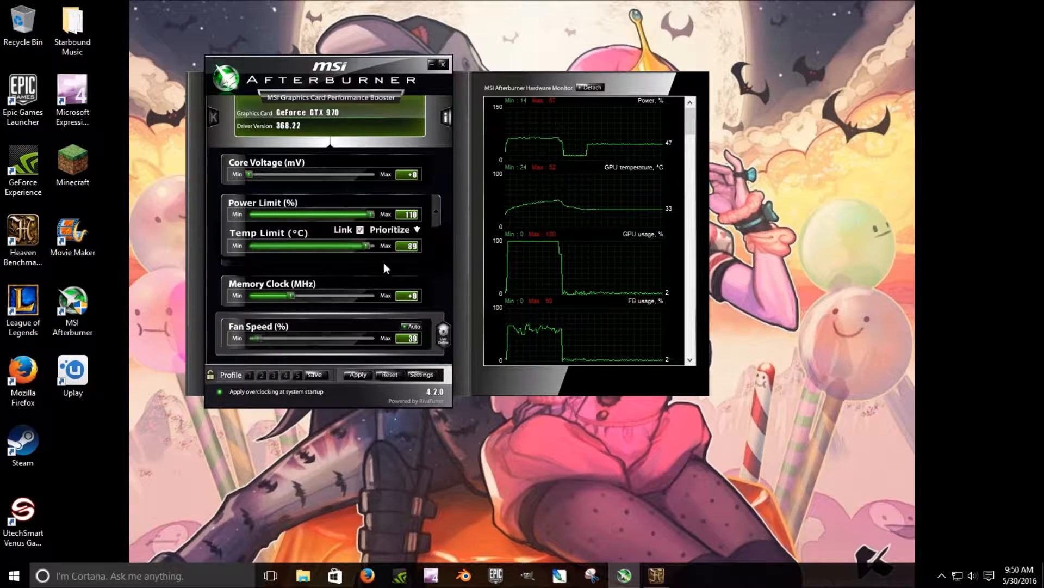
Examine the hardware monitor's GPU temperature, CPU temperature, memory and limit graphs.
scroll(364, 203, "down", 1)
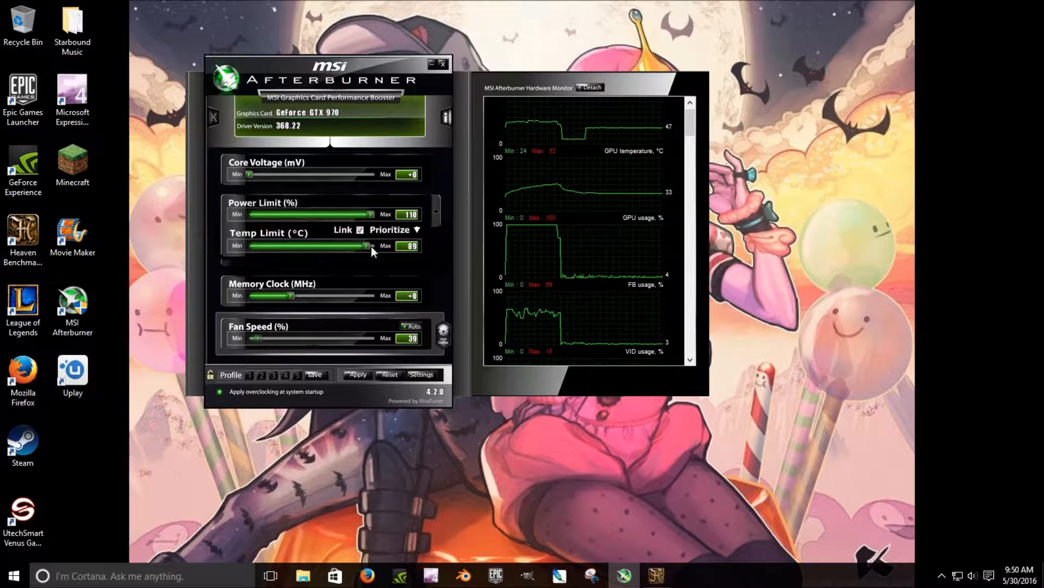
scroll(619, 297, "down", 2)
scroll(618, 298, "up", 3)
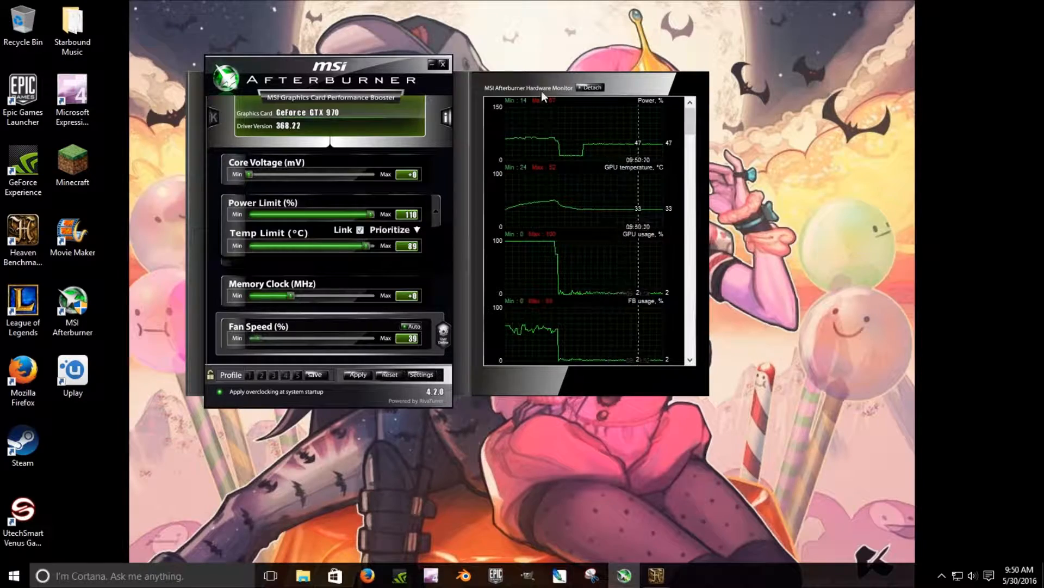
scroll(625, 230, "down", 10)
scroll(580, 233, "down", 10)
scroll(646, 244, "down", 5)
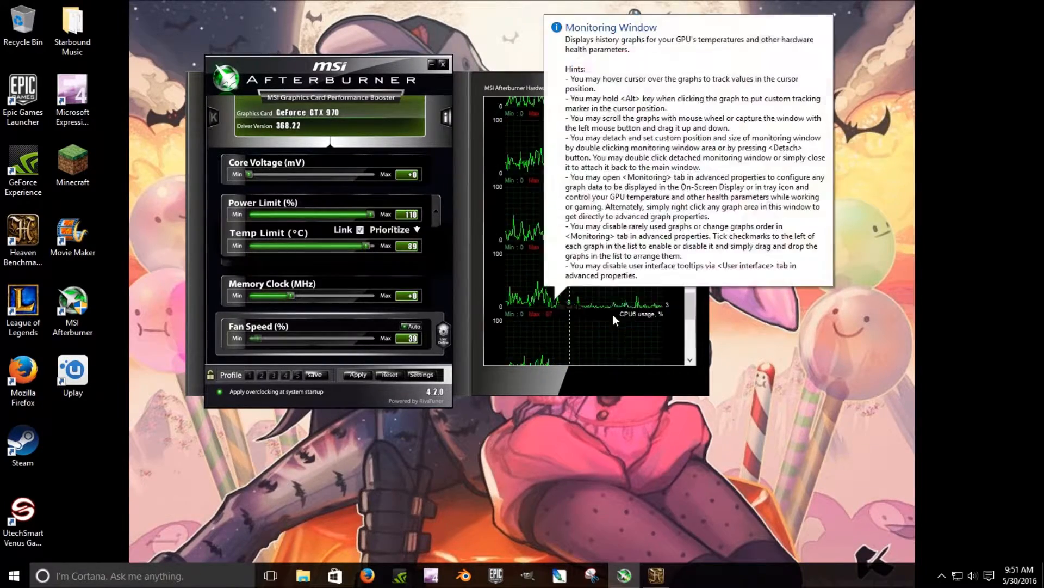
scroll(656, 322, "up", 5)
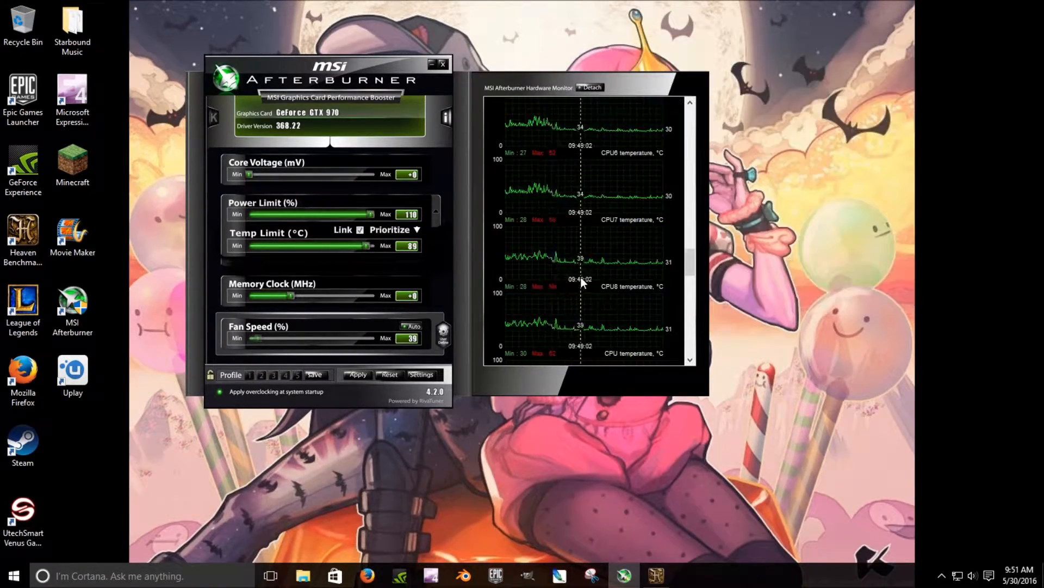
scroll(580, 276, "down", 10)
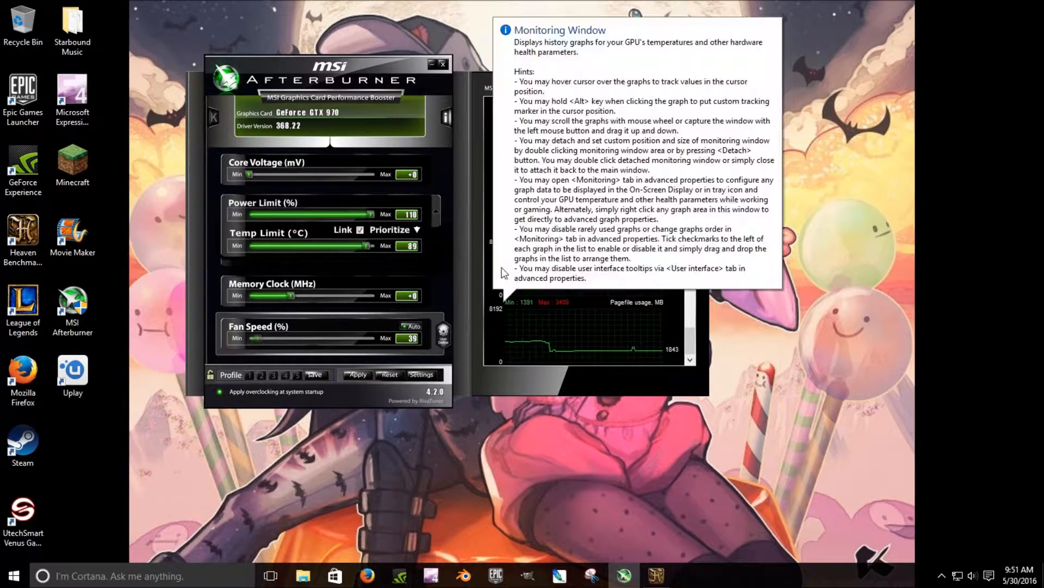
scroll(557, 229, "up", 5)
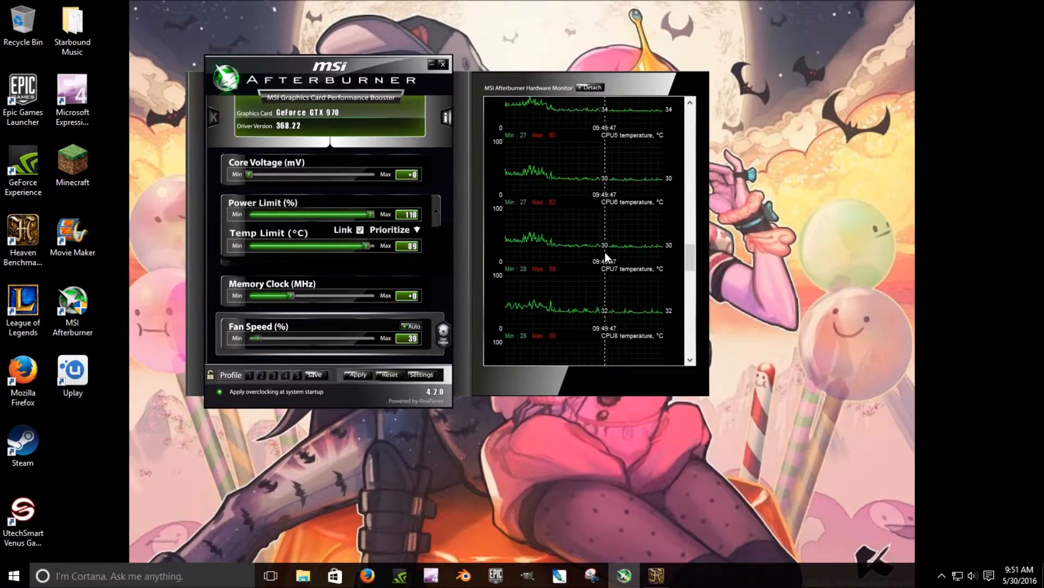
scroll(547, 238, "up", 5)
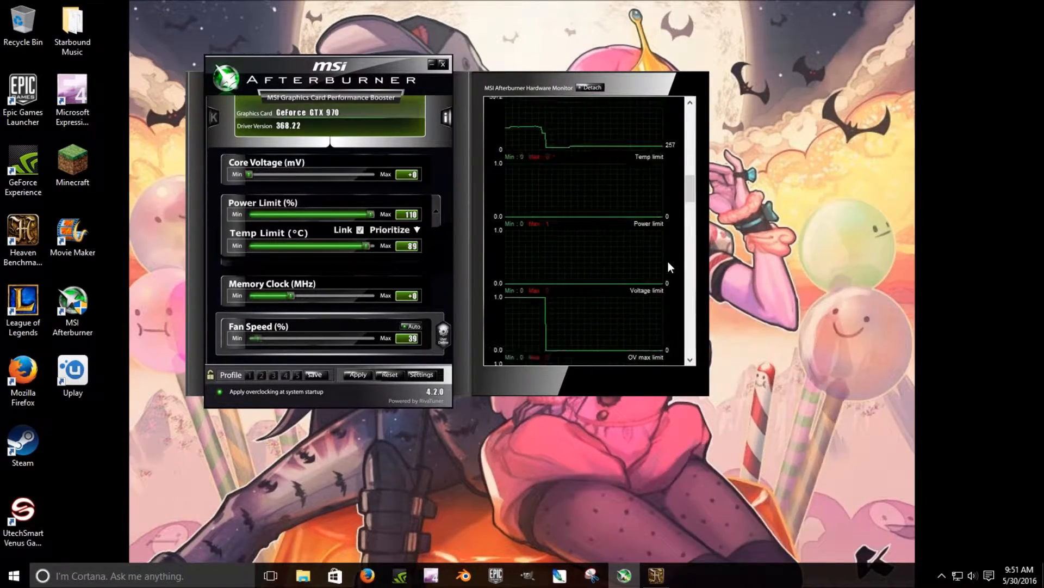
scroll(668, 261, "up", 5)
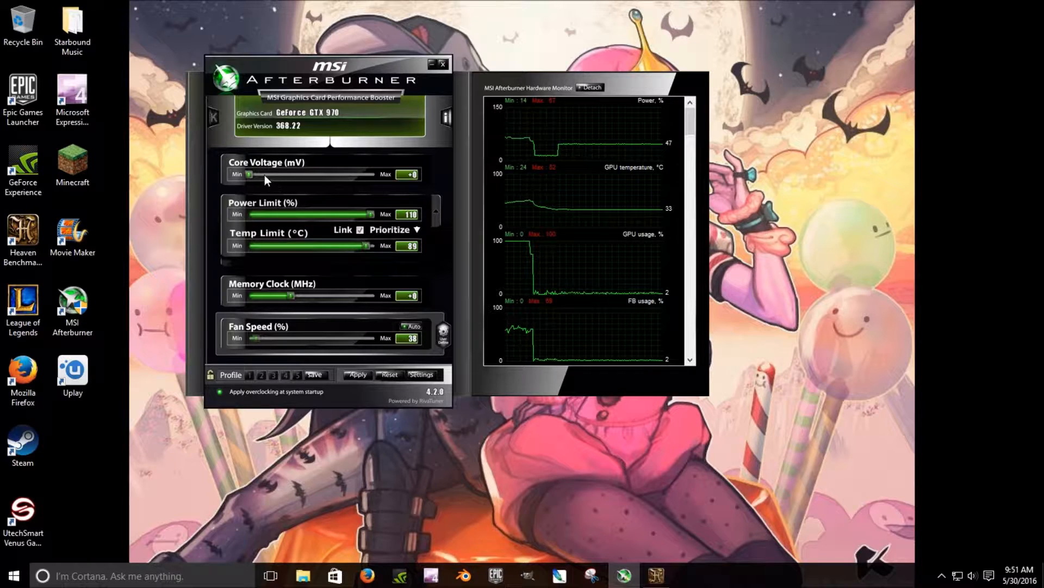
Set the core voltage offset to +10 mV.
mouse_move(246, 175)
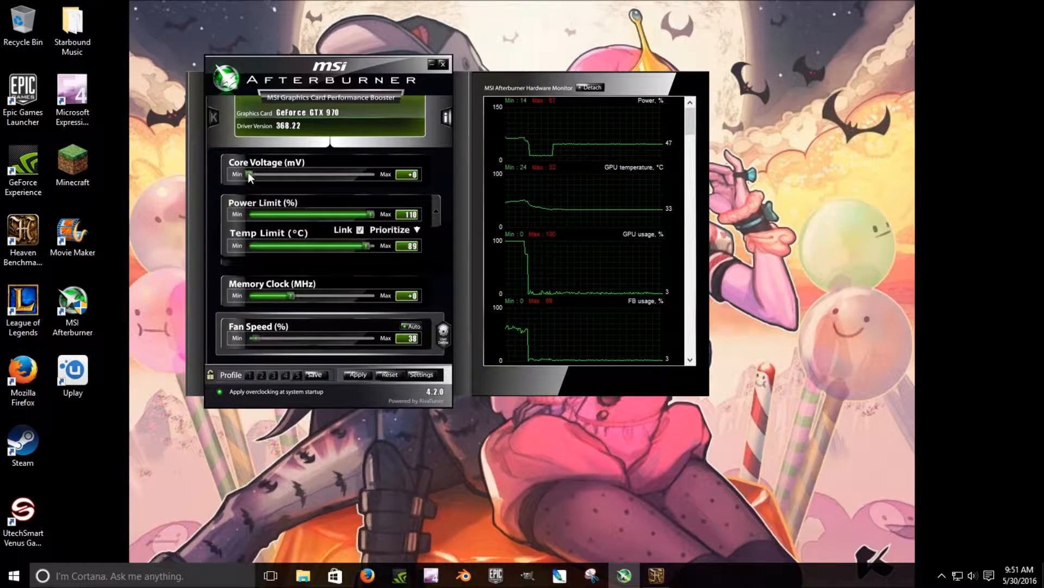
mouse_move(248, 173)
left_mouse_down()
mouse_move(356, 175)
mouse_move(245, 172)
mouse_move(266, 176)
left_mouse_up()
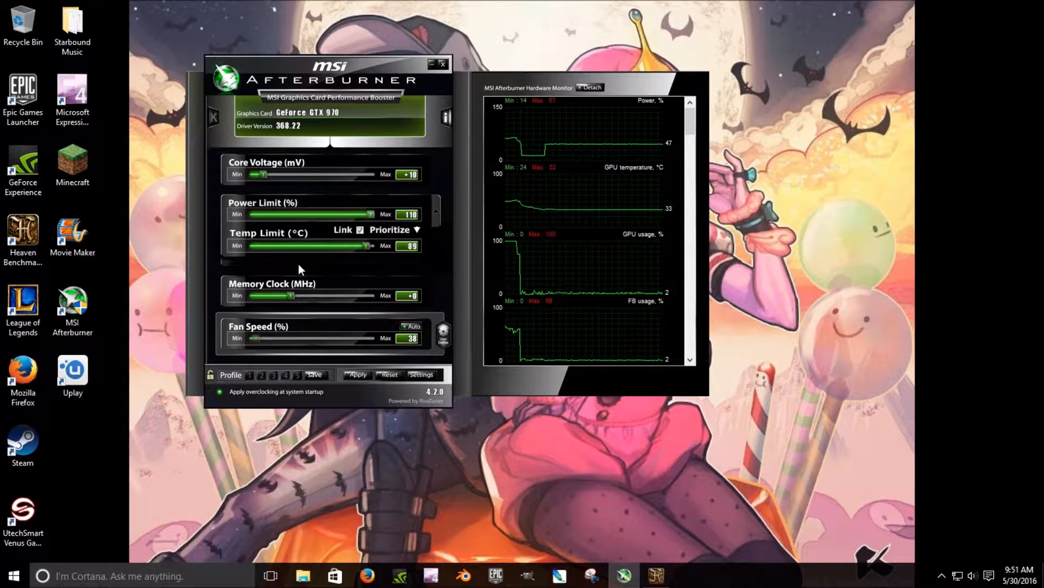
left_click_drag(262, 175, 271, 176)
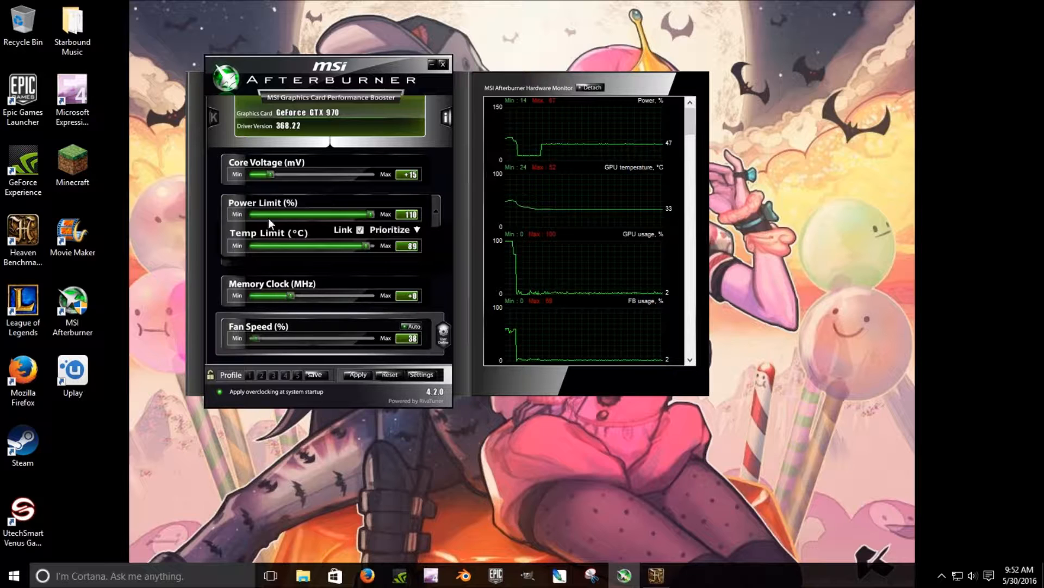
left_click_drag(270, 176, 261, 182)
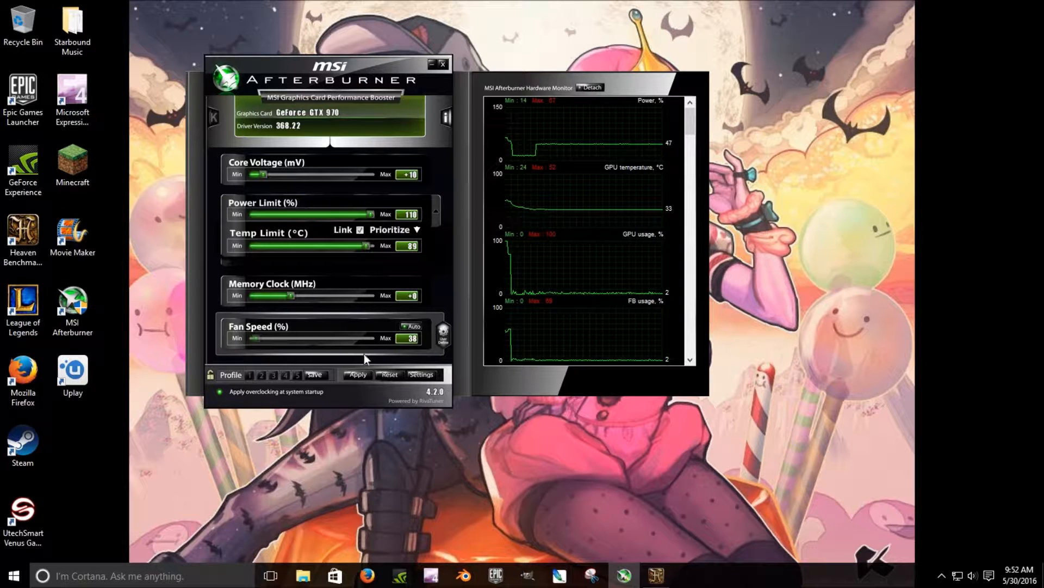
Try a memory clock offset of +499 MHz.
scroll(292, 259, "down", 2)
scroll(292, 258, "up", 2)
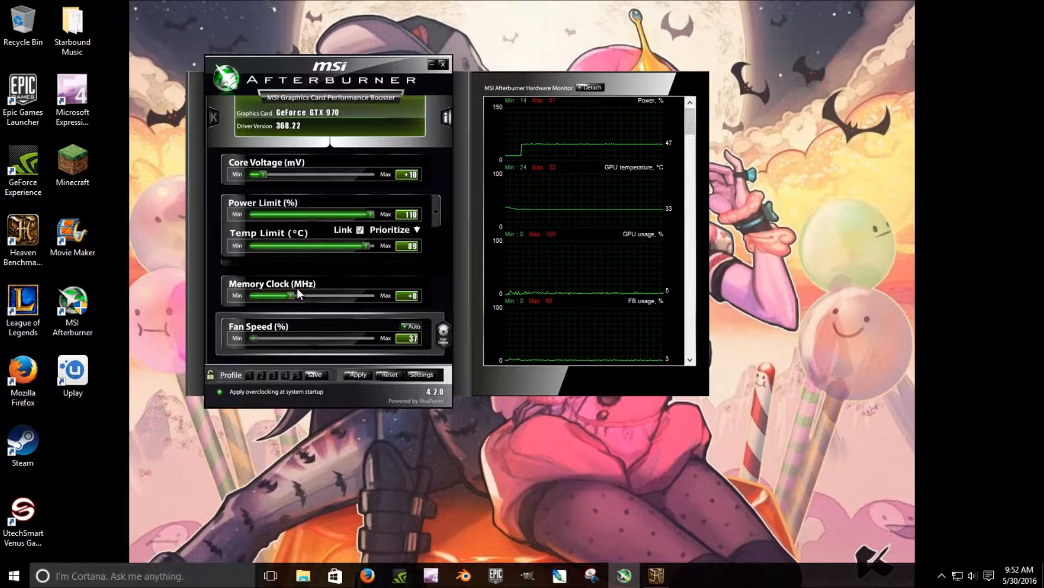
left_click_drag(292, 292, 362, 293)
left_click(403, 295)
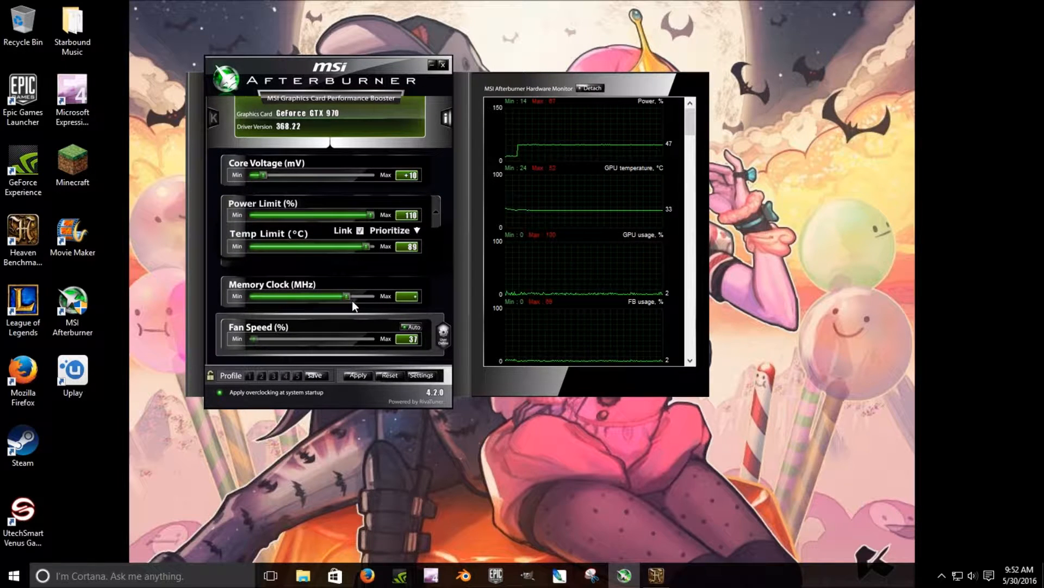
type("499")
key("Return")
Set the memory clock offset to +100 MHz.
left_click_drag(327, 300, 298, 298)
left_click(406, 297)
type("+100")
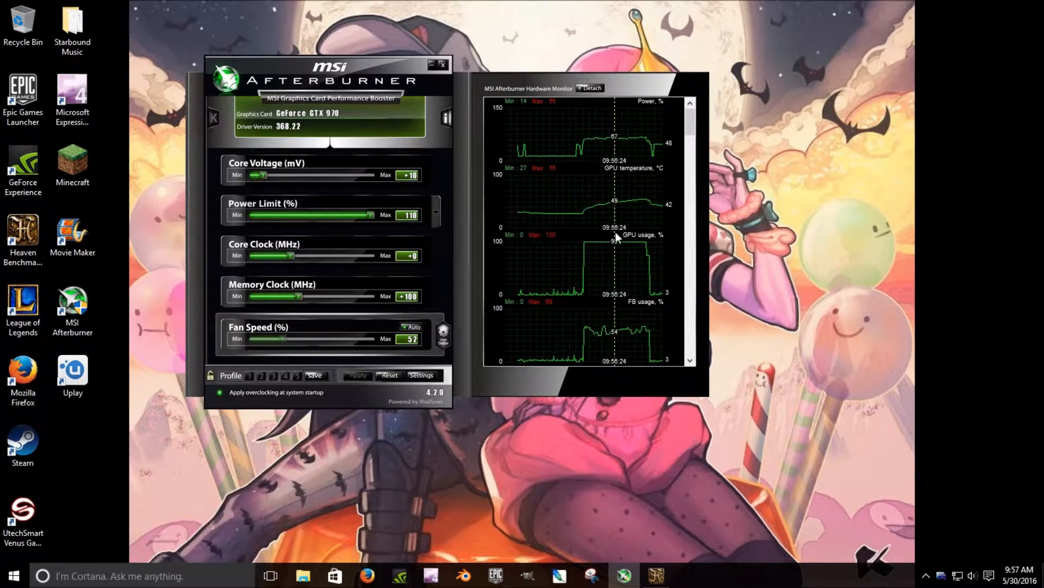
Check the fan speed and clock graphs, and raise the memory clock offset to +207 MHz.
scroll(629, 204, "down", 3)
scroll(566, 311, "down", 3)
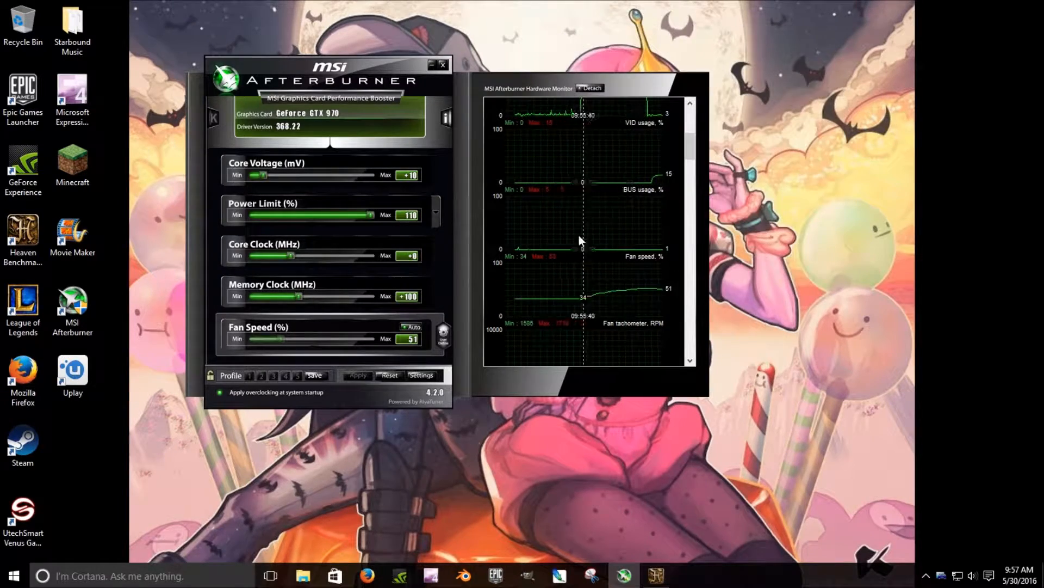
scroll(634, 298, "down", 2)
scroll(635, 298, "down", 1)
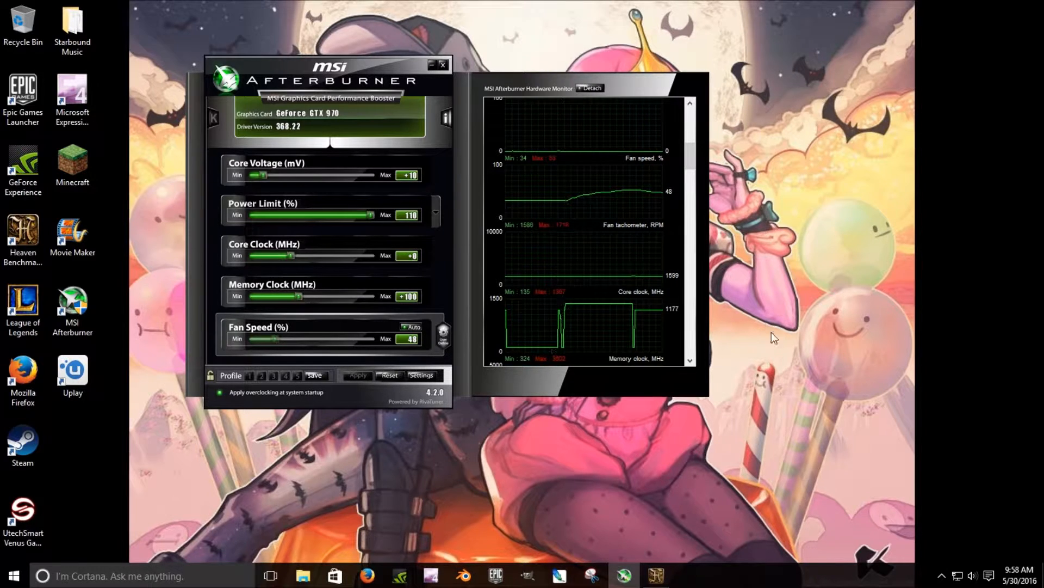
mouse_move(301, 297)
left_mouse_down()
mouse_move(329, 302)
mouse_move(310, 293)
left_mouse_up()
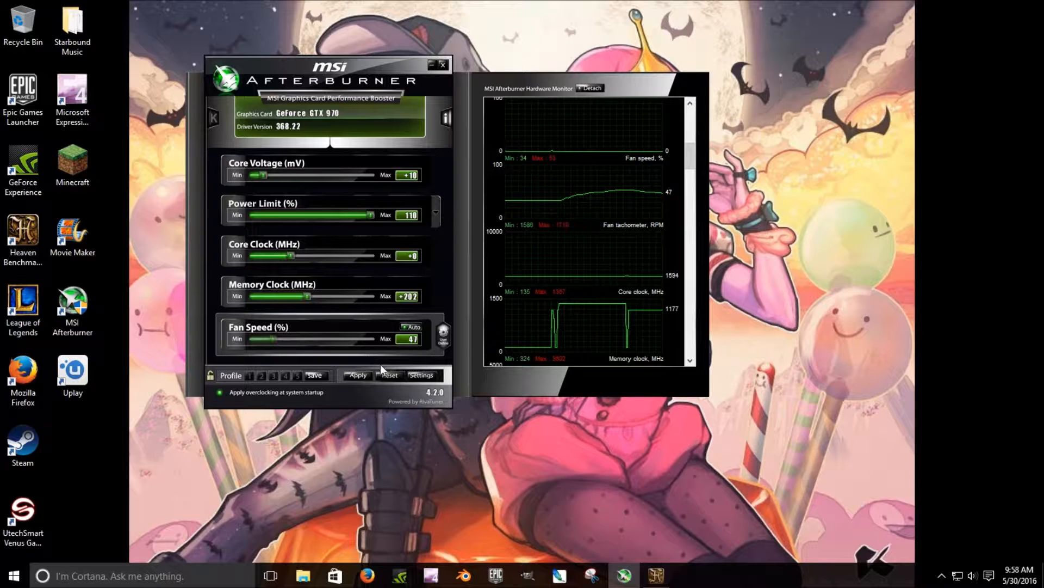
Look through the General, User Interface, Monitoring and Fan properties, then close the properties without changing them.
left_click(412, 373)
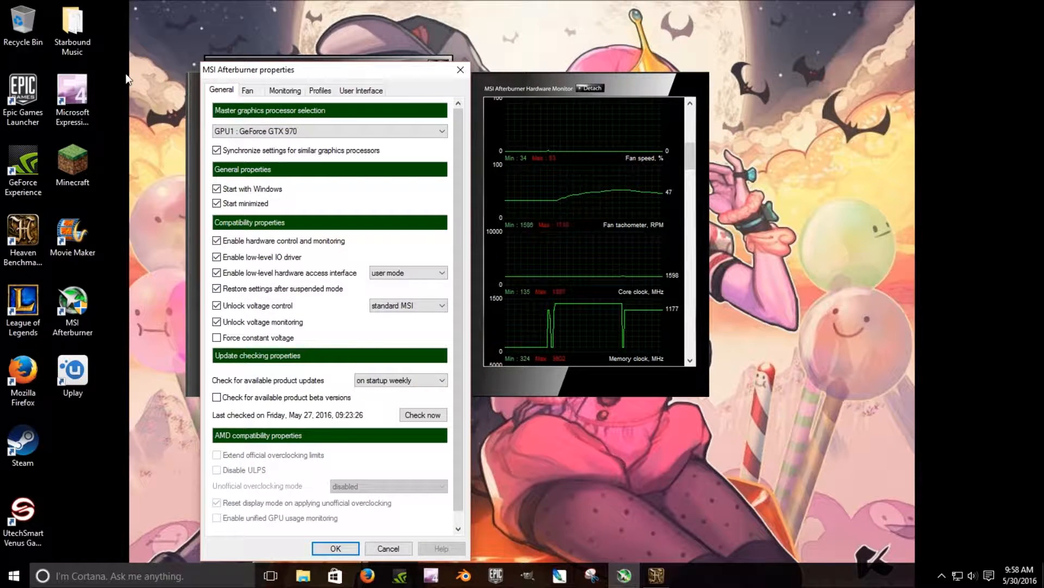
left_click(370, 133)
left_click(370, 133)
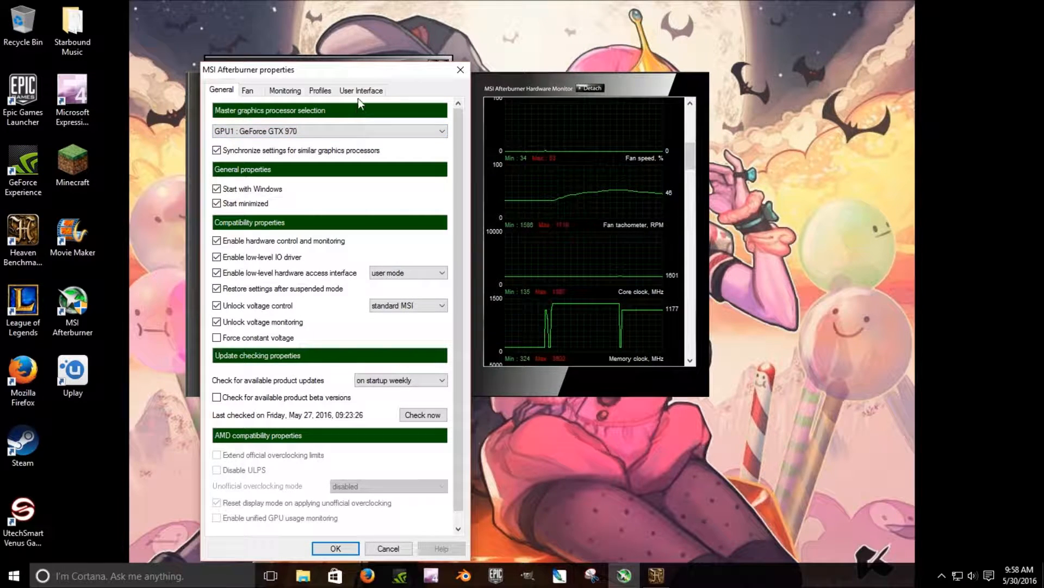
left_click(360, 91)
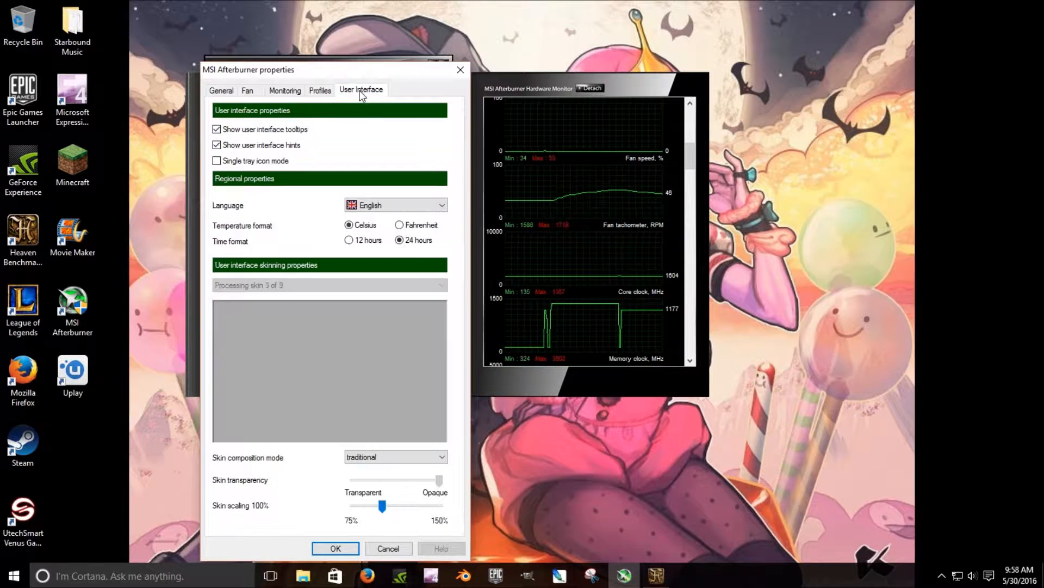
left_click(296, 91)
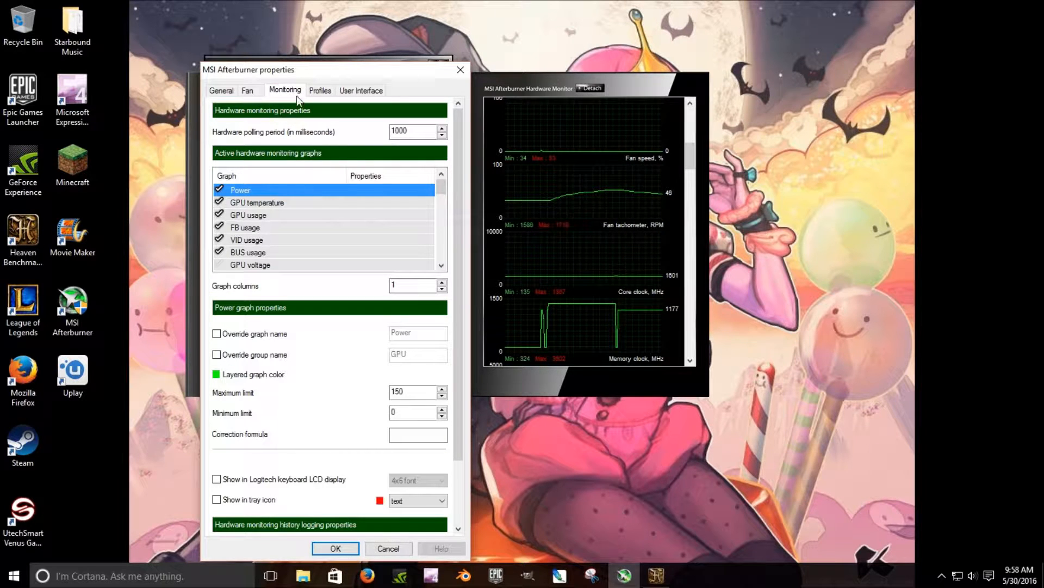
left_click(242, 92)
left_click(221, 91)
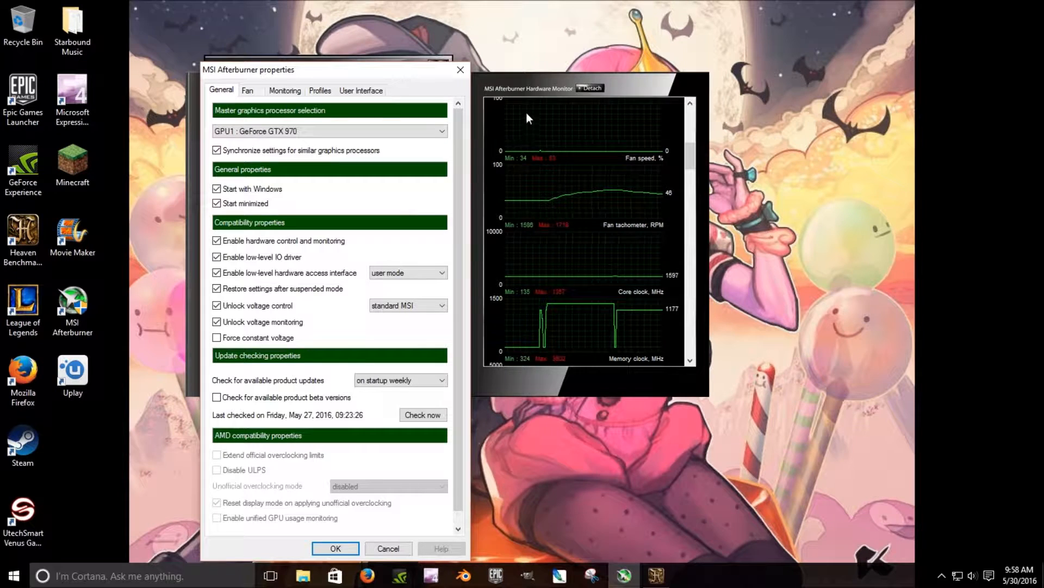
left_click(459, 72)
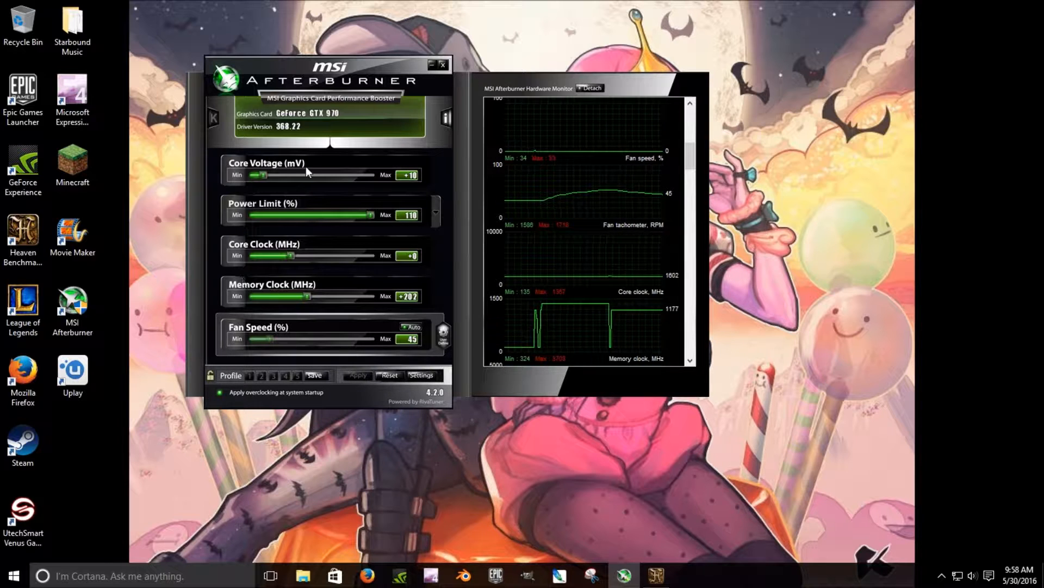
Raise the core voltage offset to +15 mV and apply it.
left_click_drag(263, 174, 272, 175)
left_click(353, 376)
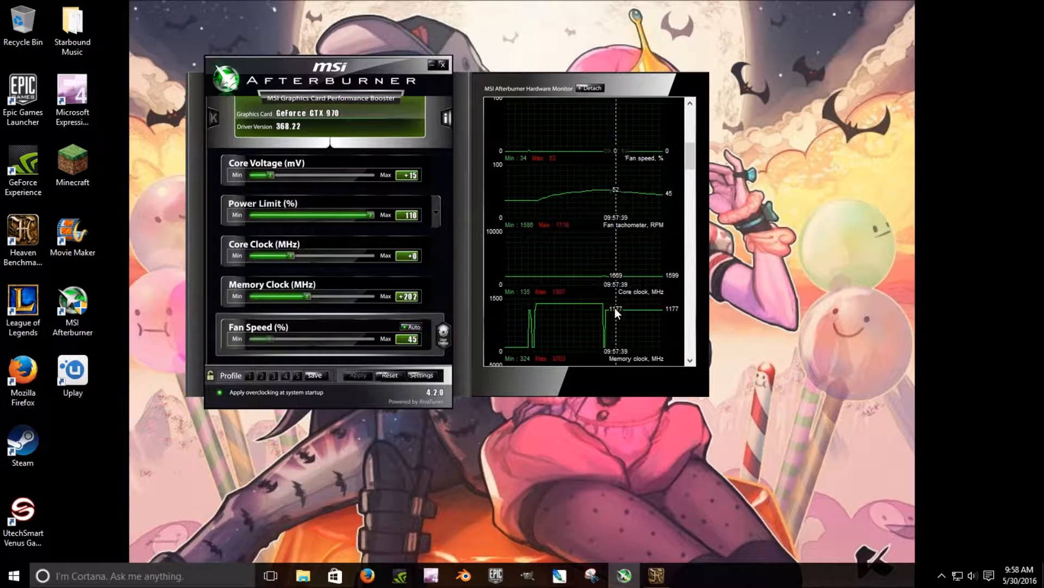
Examine the core clock, memory clock, memory usage and CPU temperature graphs, dismissing the Java update notification.
mouse_move(608, 340)
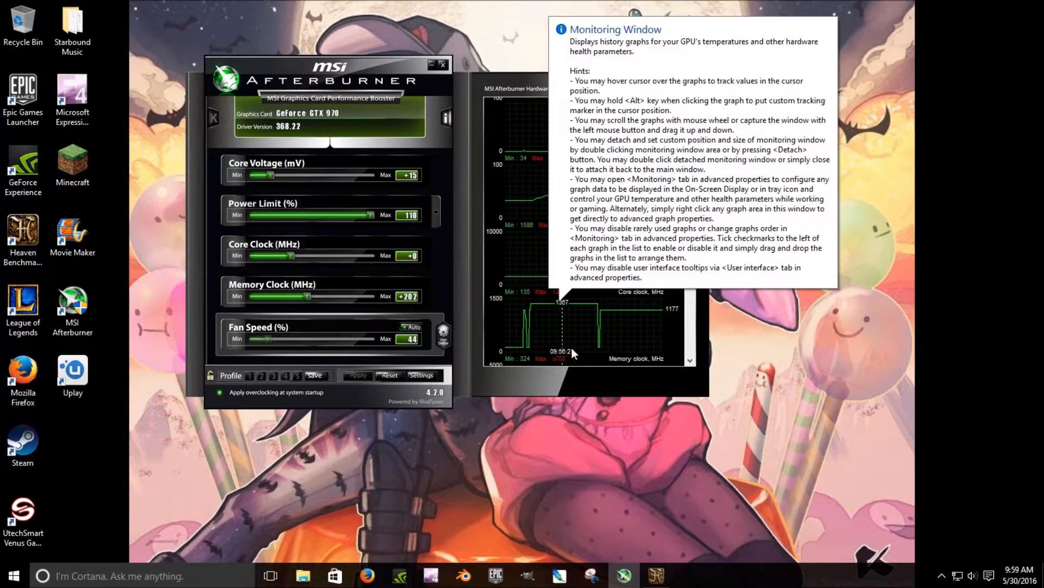
scroll(667, 309, "down", 4)
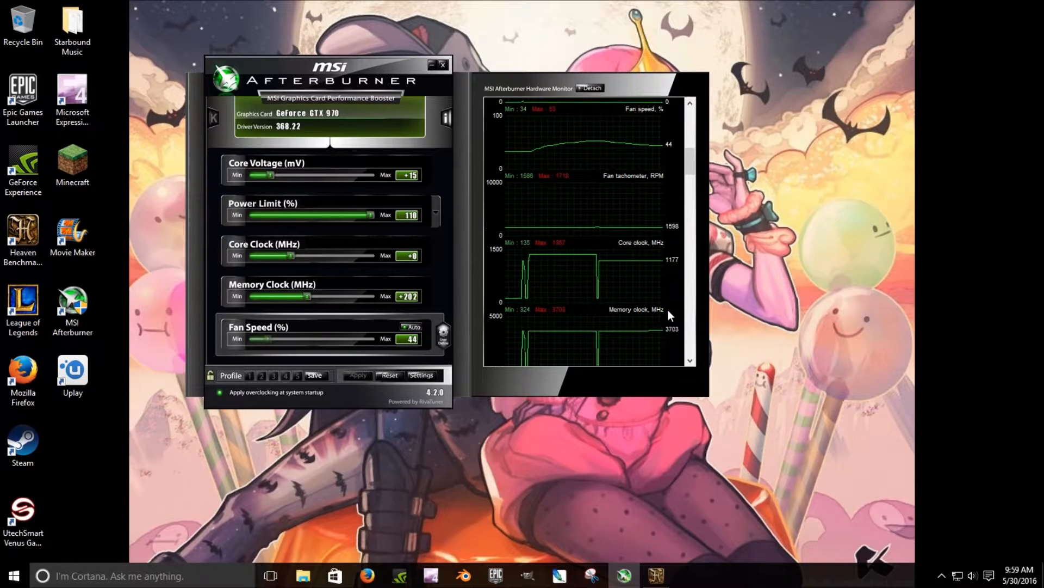
scroll(576, 359, "down", 3)
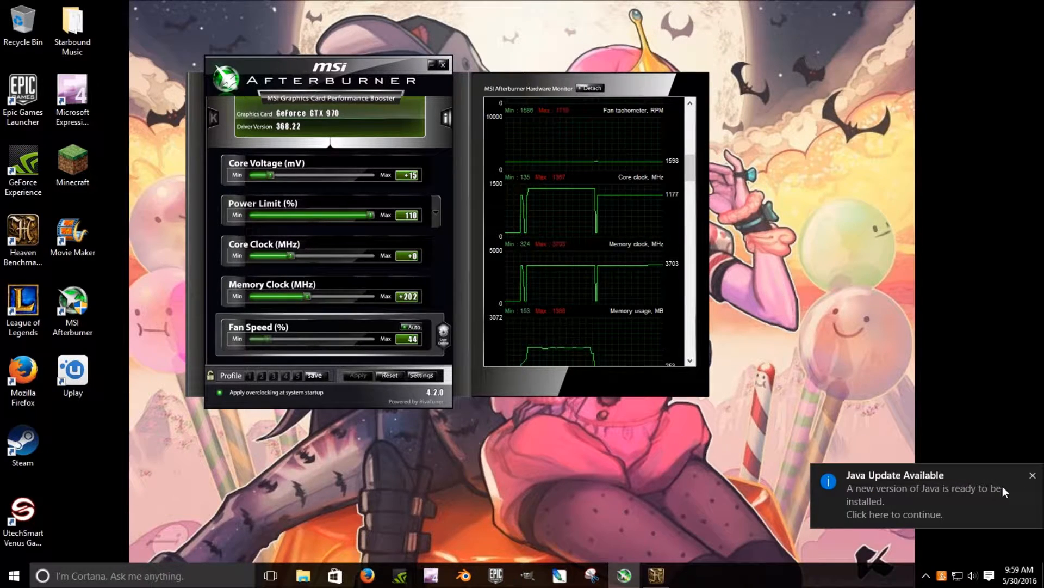
left_click(1034, 476)
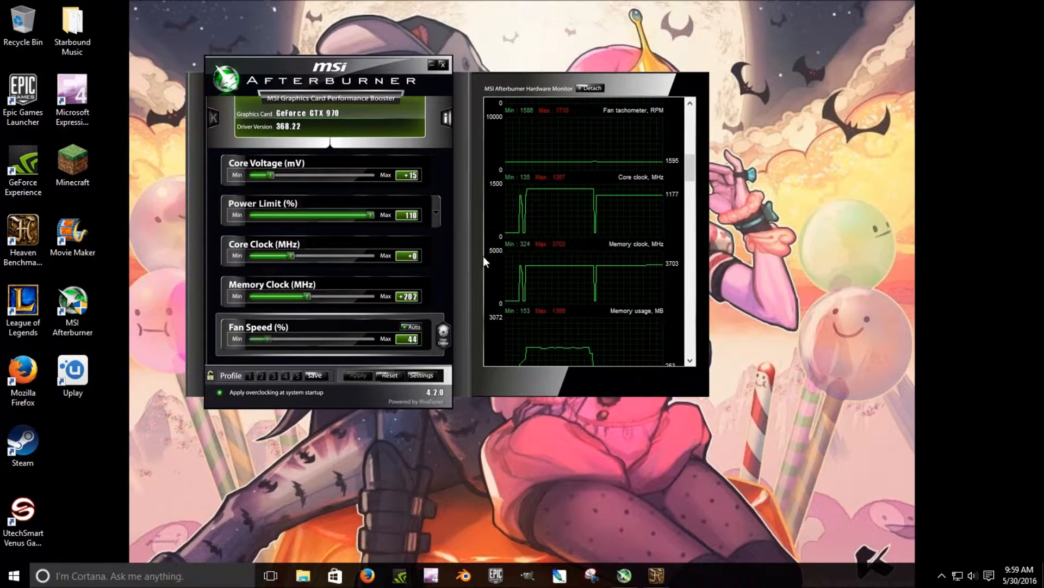
scroll(491, 281, "down", 14)
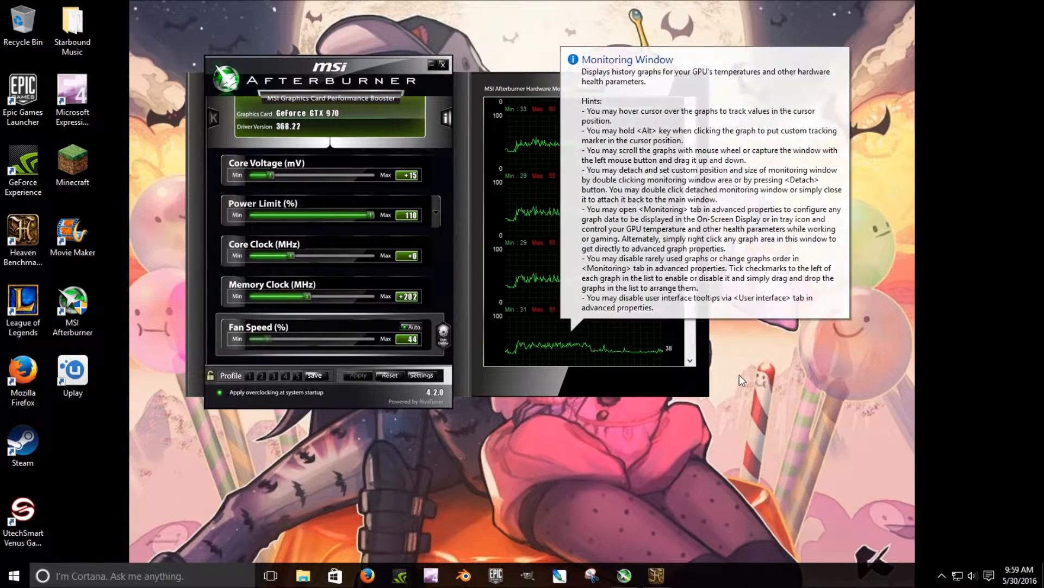
scroll(579, 301, "down", 7)
scroll(519, 238, "up", 20)
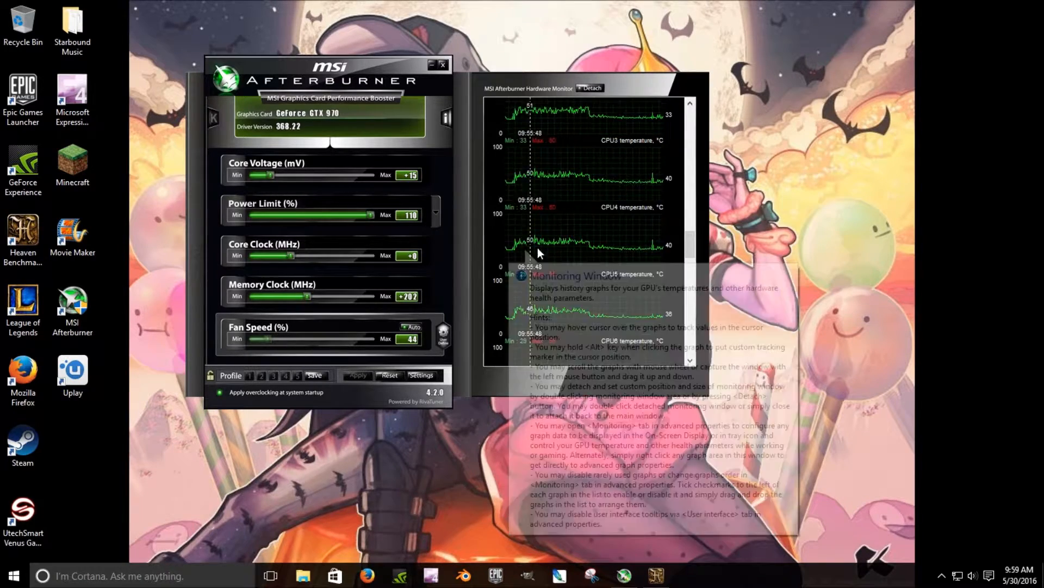
scroll(556, 259, "up", 3)
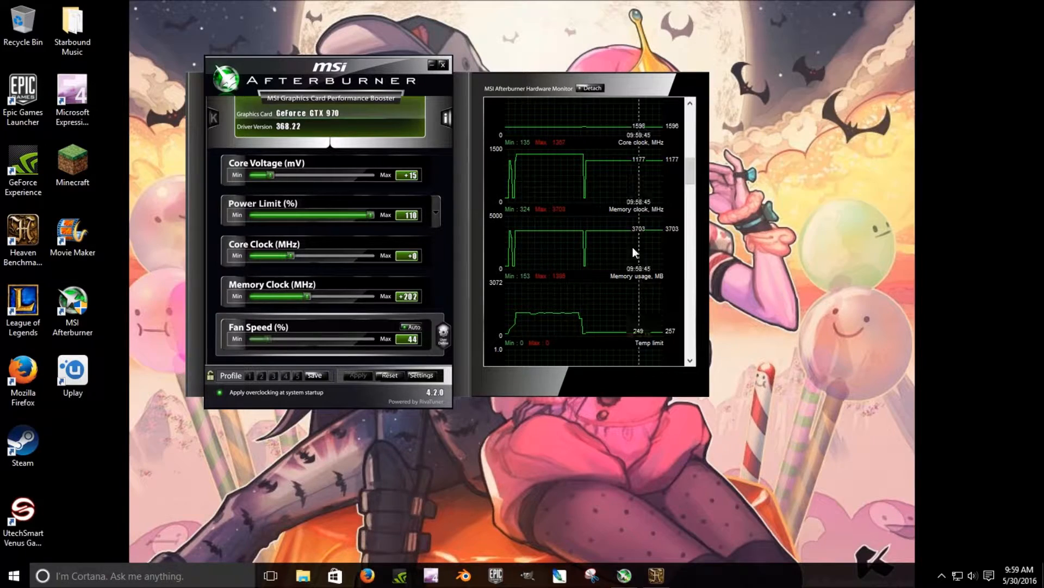
scroll(607, 234, "up", 2)
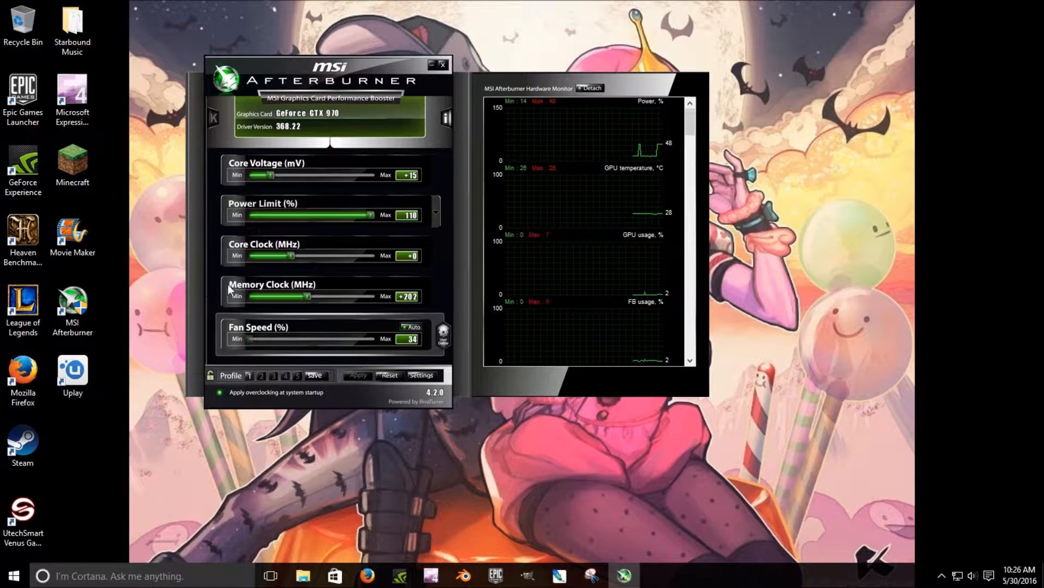
Set the memory clock offset to +457 MHz and the core clock offset to +100 MHz, and apply both.
scroll(573, 258, "down", 5)
scroll(579, 259, "up", 5)
left_click_drag(309, 295, 331, 289)
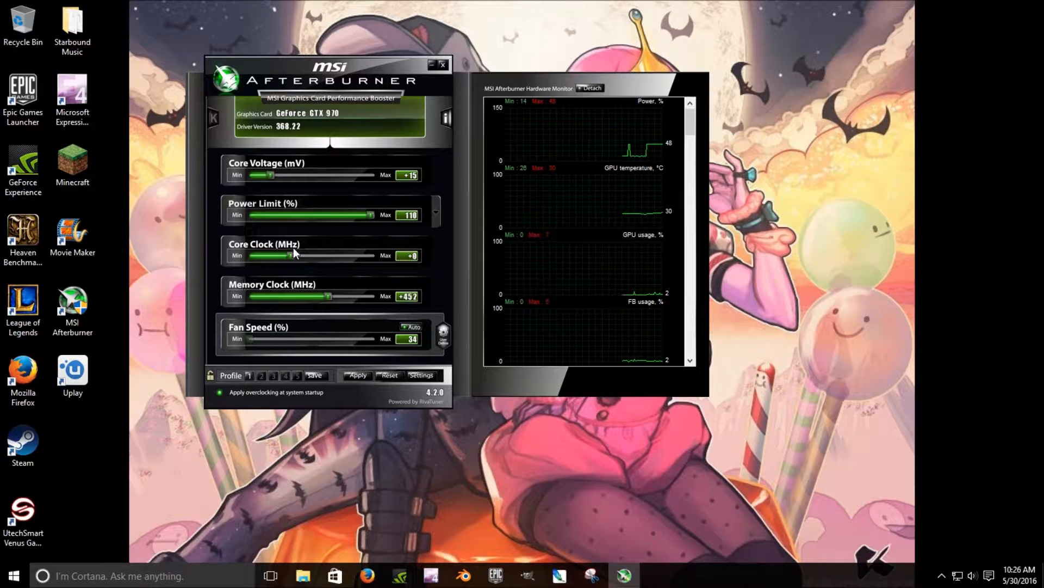
left_click_drag(291, 256, 303, 258)
key("Return")
Review the On-Screen Display properties and the general startup options such as Start with Windows, and close the properties.
left_click(414, 375)
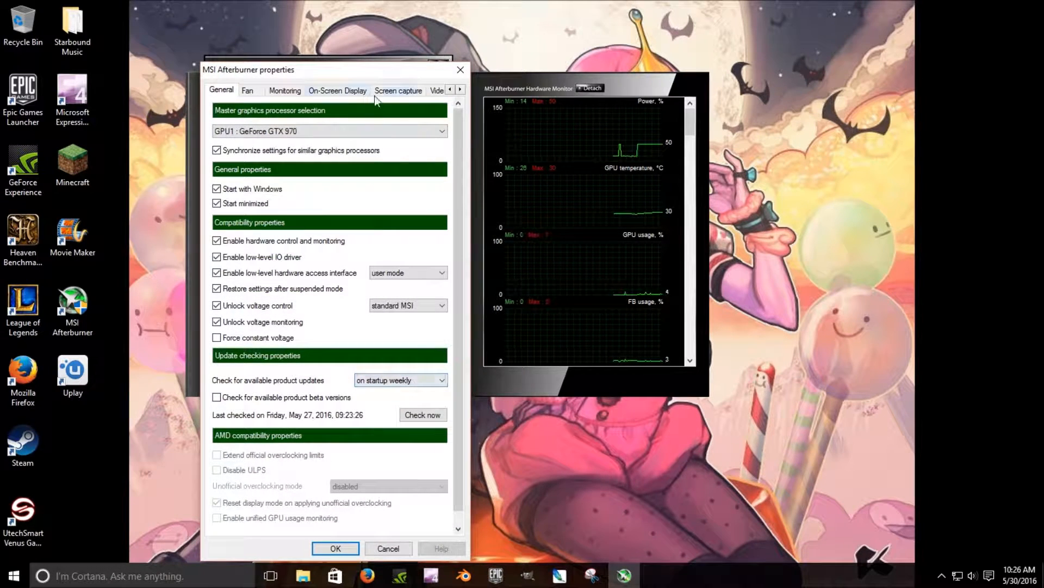
left_click(340, 88)
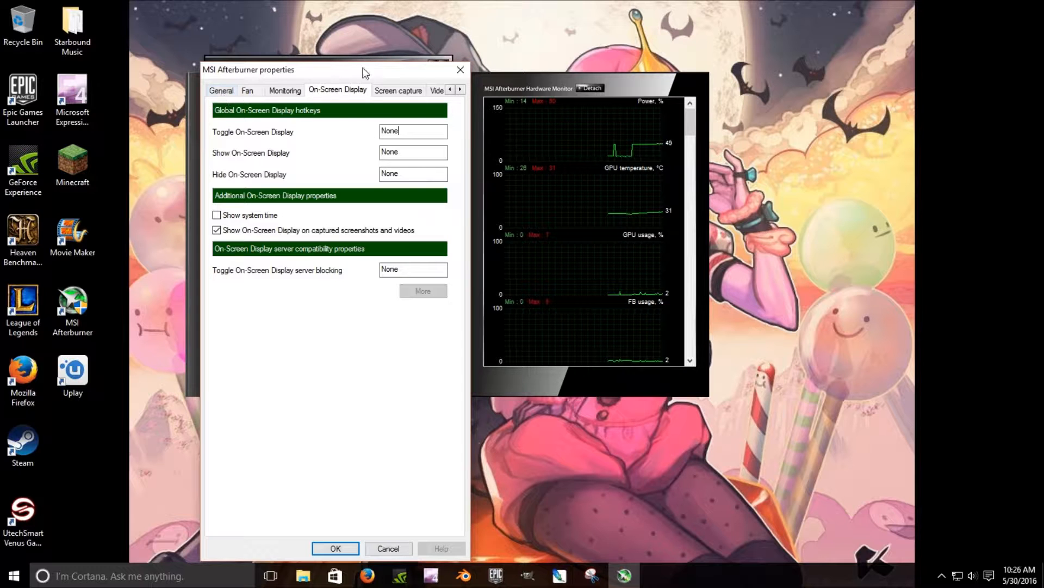
left_click(223, 91)
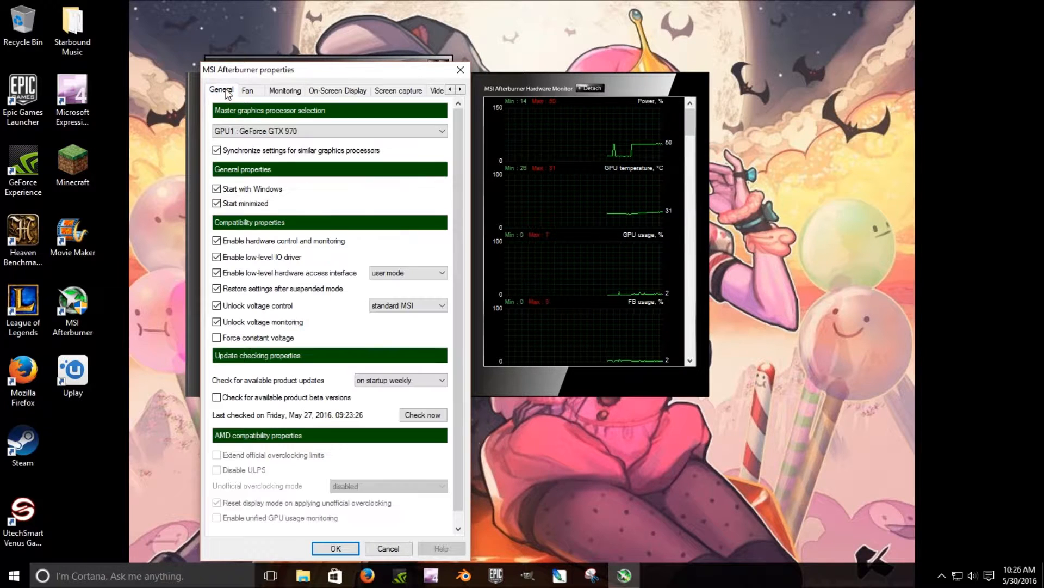
left_click(460, 71)
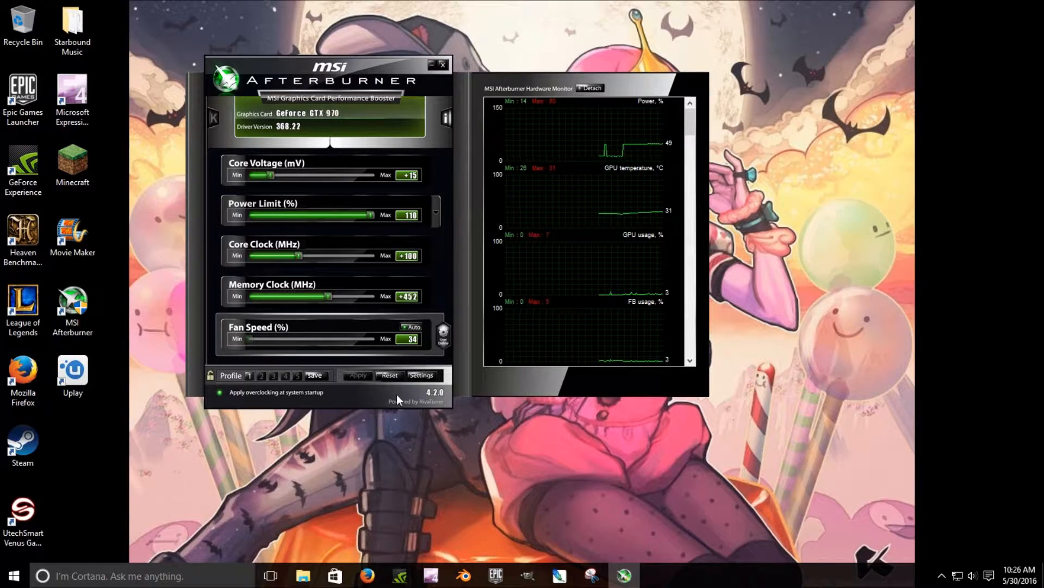
left_click(422, 375)
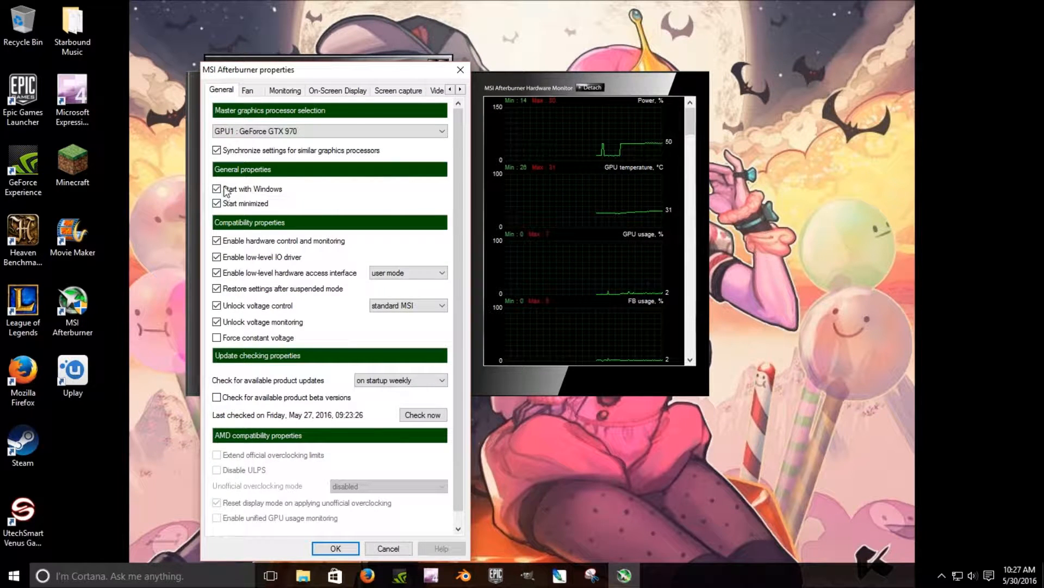
left_click(460, 69)
Close MSI Afterburner and check the hidden notification area icons for it.
left_click(942, 574)
left_click(943, 567)
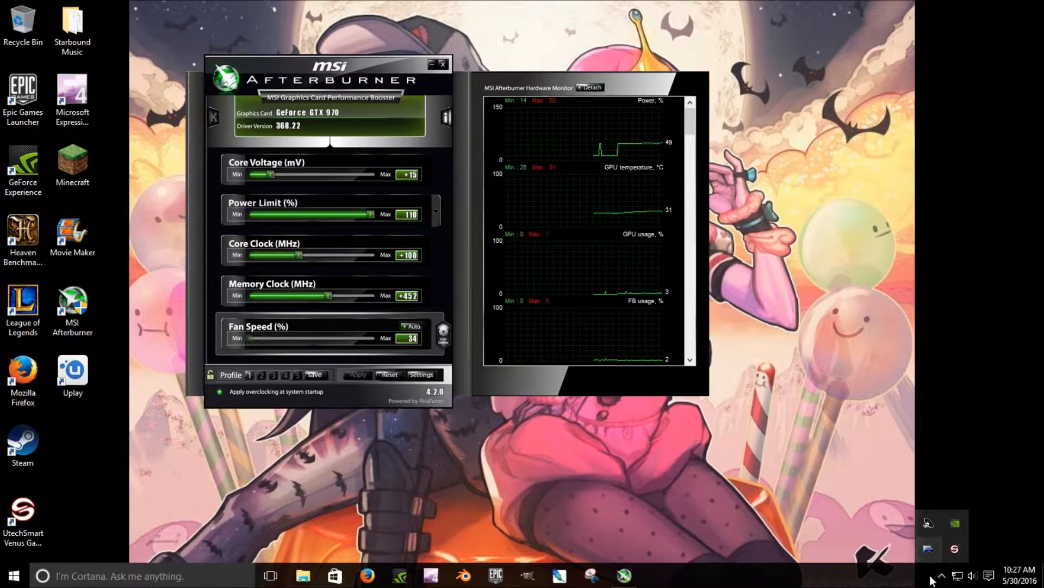
left_click(443, 61)
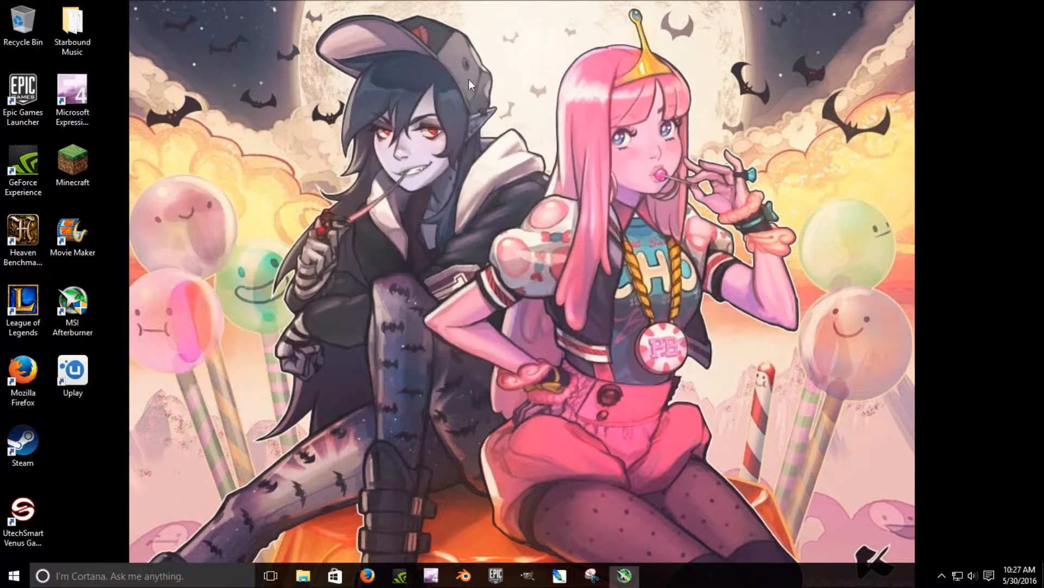
left_click(942, 575)
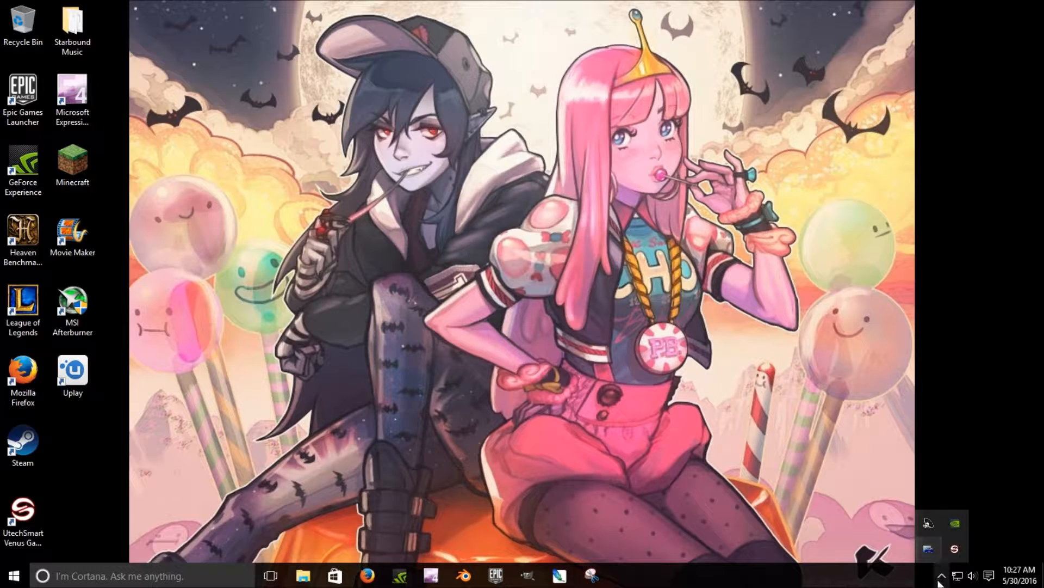
left_click(941, 575)
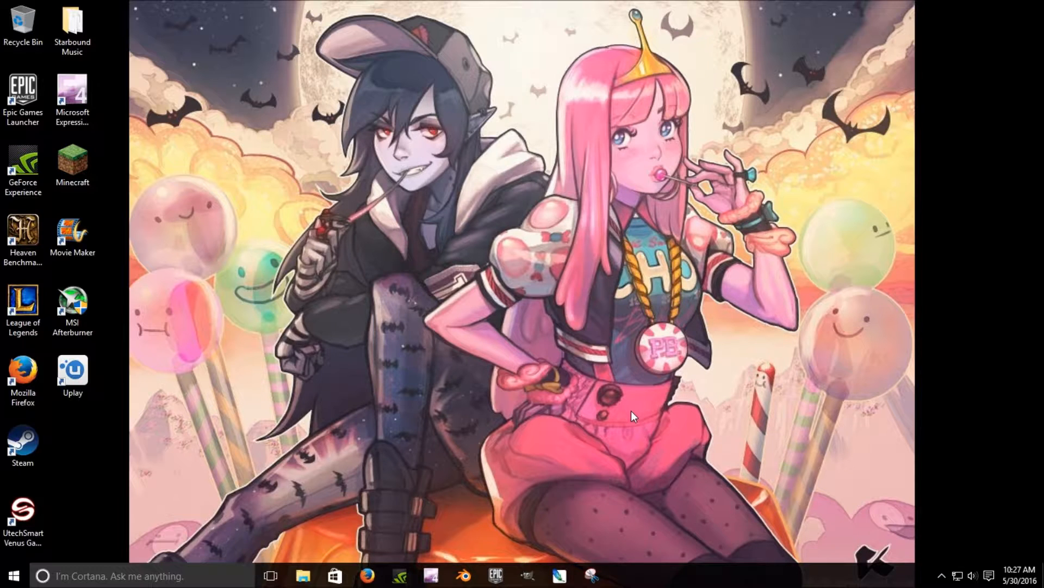
left_click(942, 575)
left_click(941, 575)
Relaunch MSI Afterburner, allow it to make changes to the PC, and restore its window from the hidden notification area icons.
double_click(76, 309)
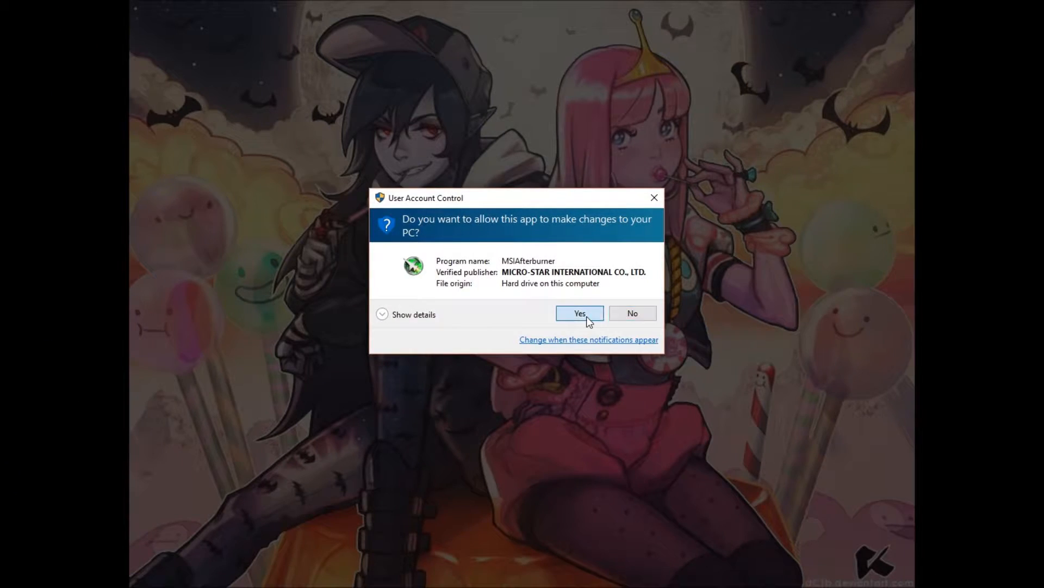
left_click(586, 316)
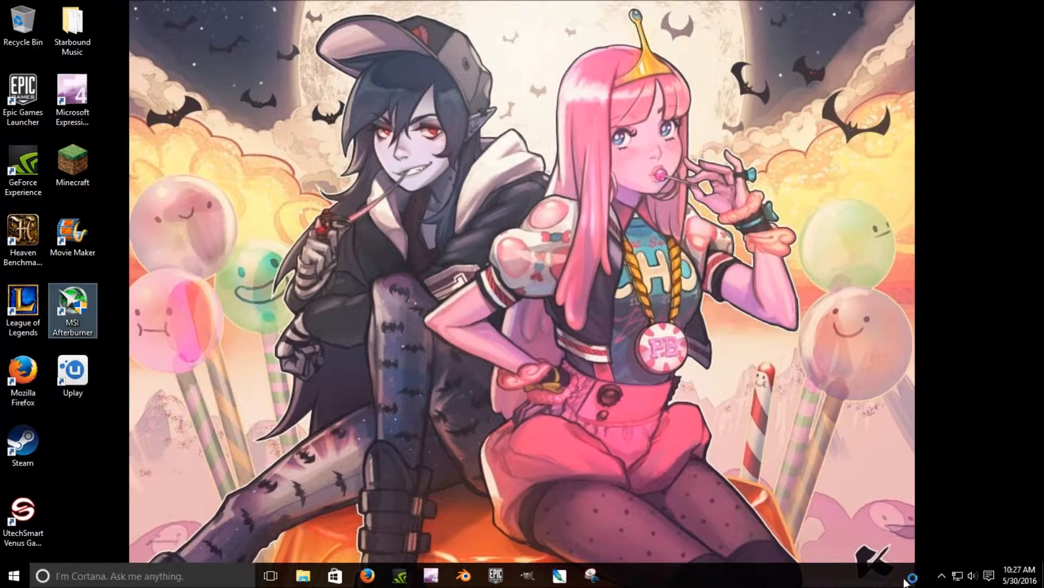
left_click(941, 575)
left_click(938, 550)
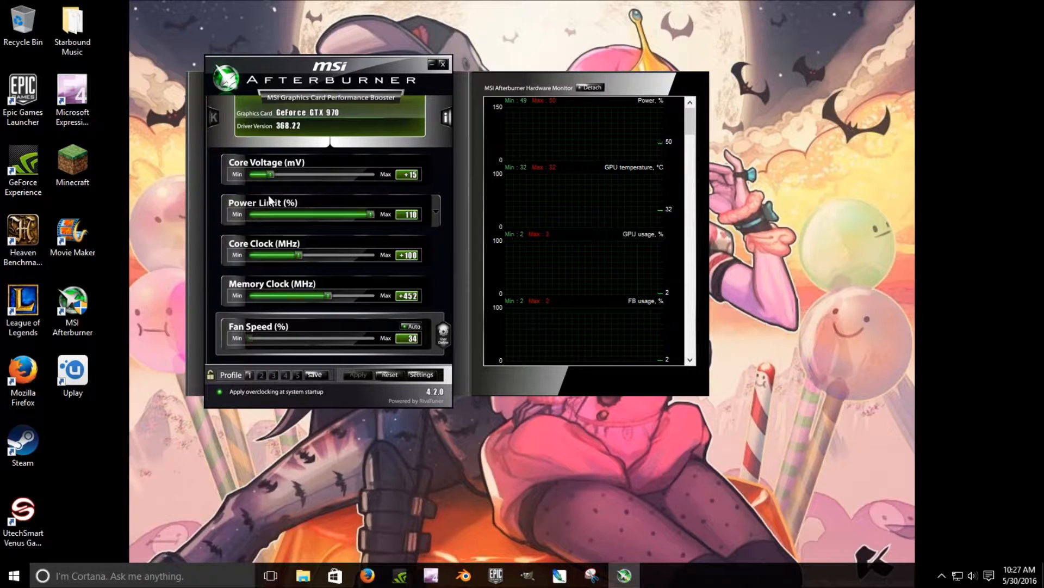
Minimize MSI Afterburner and launch Heaven Benchmark to stress the overclocked card.
left_click(432, 64)
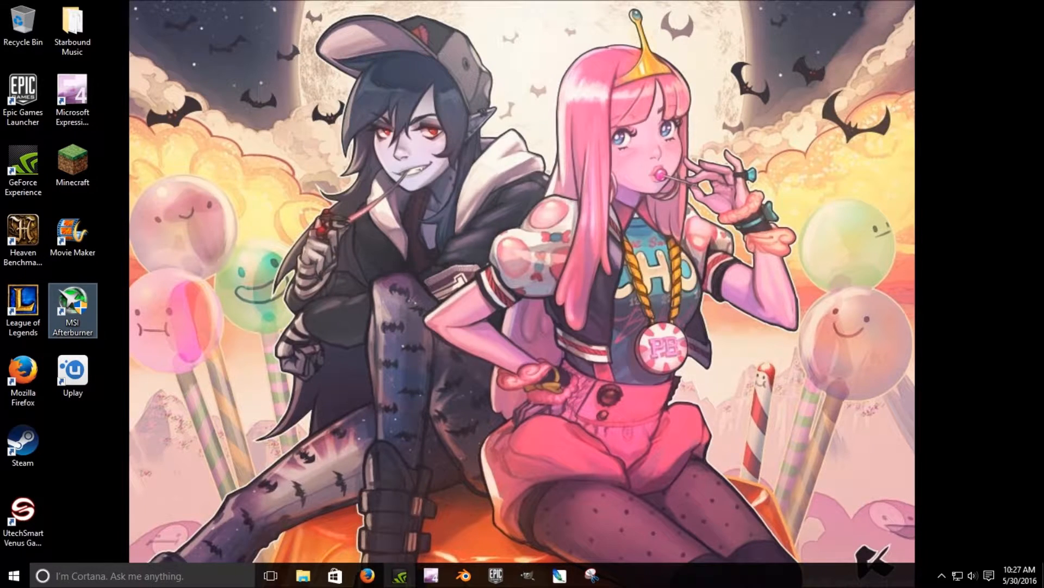
double_click(27, 253)
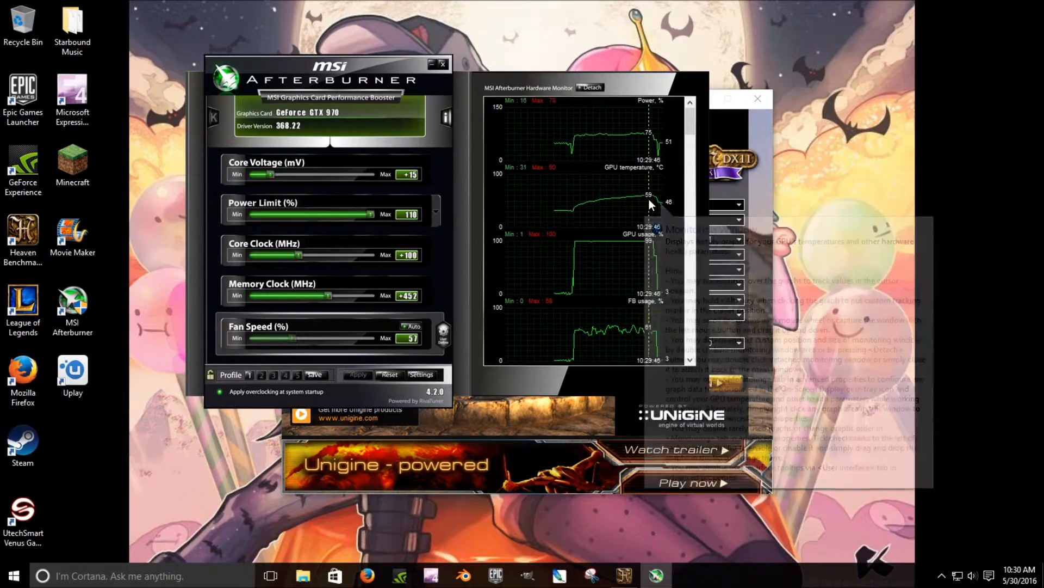
Examine the GPU usage, fan speed, core clock and memory clock graphs after the benchmark, dismissing the Java update notification.
scroll(641, 347, "down", 2)
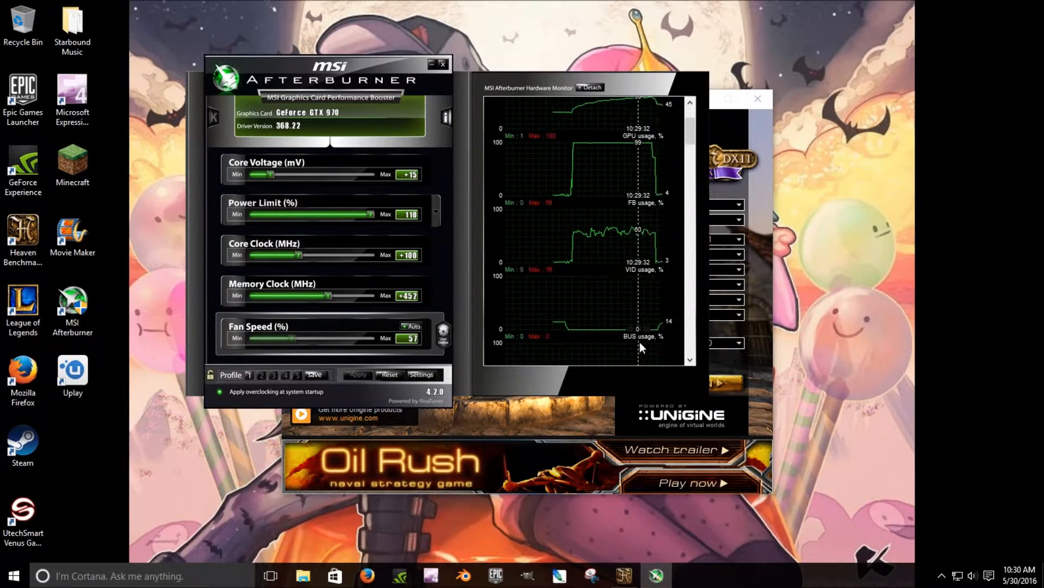
scroll(595, 250, "down", 1)
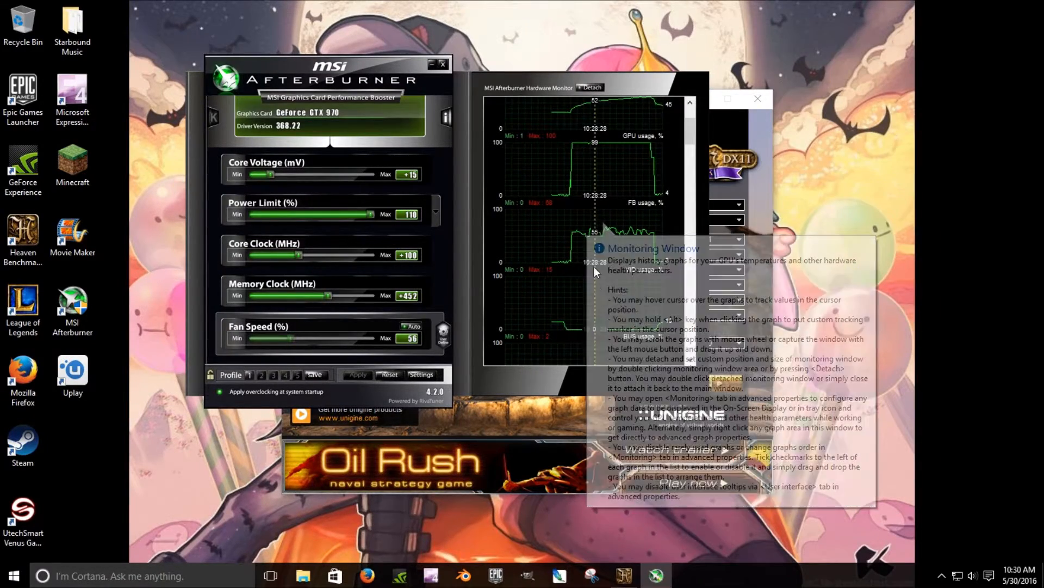
scroll(670, 331, "down", 2)
scroll(620, 329, "down", 2)
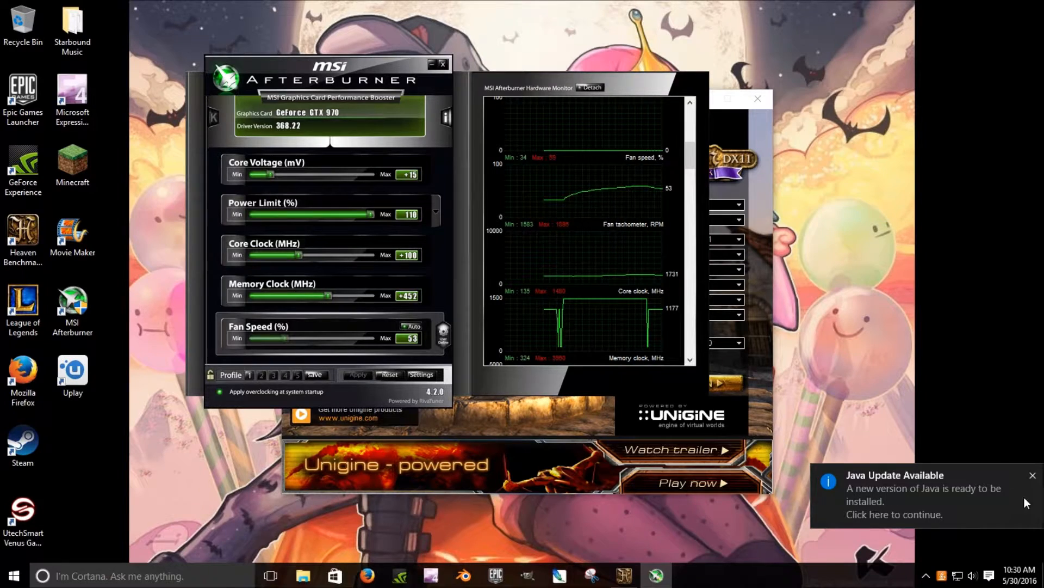
left_click(1033, 475)
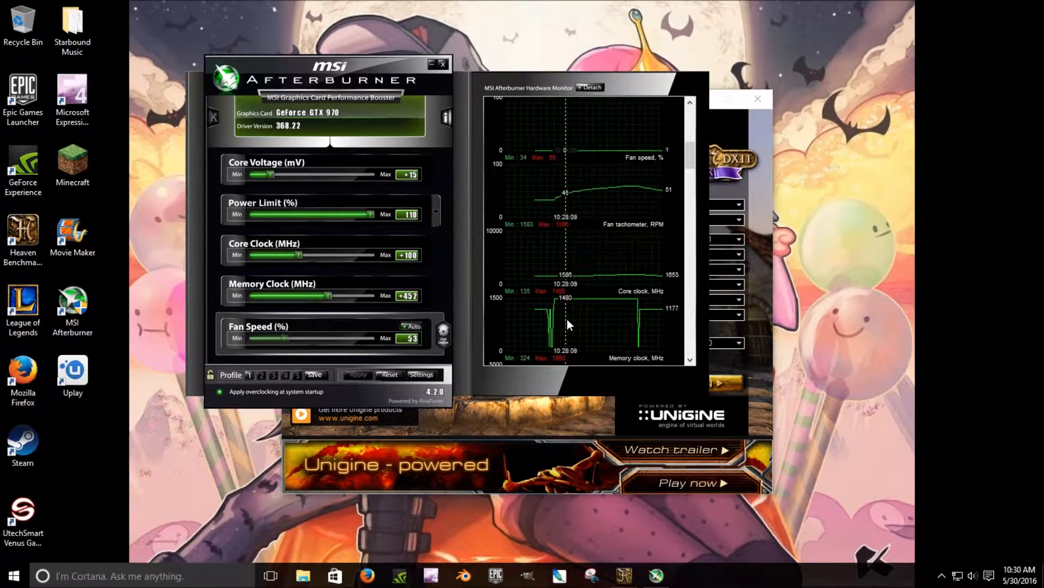
scroll(625, 336, "down", 1)
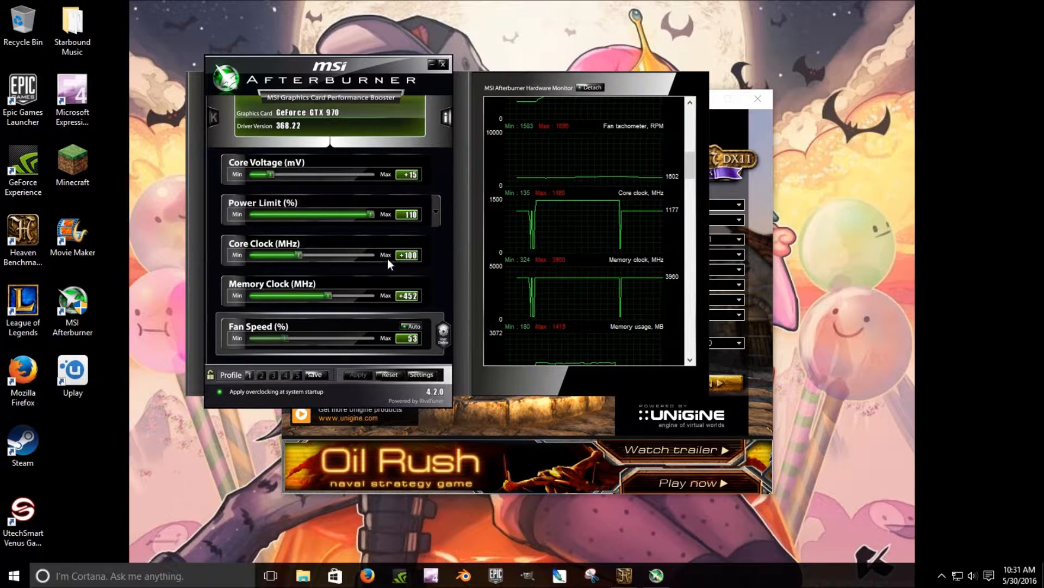
Set the graphics card's core clock offset to +150 MHz.
left_click(413, 256)
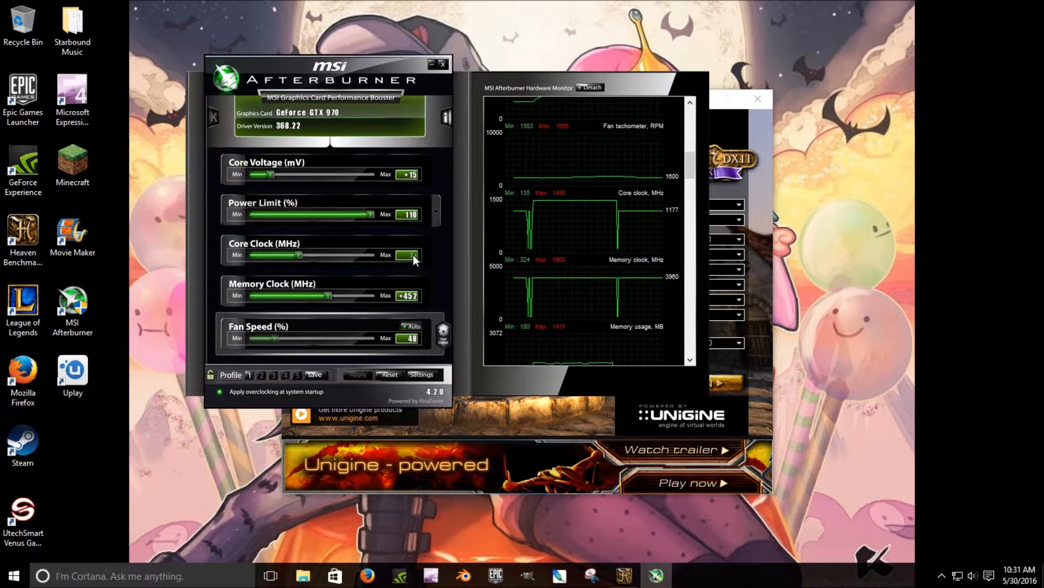
type("150")
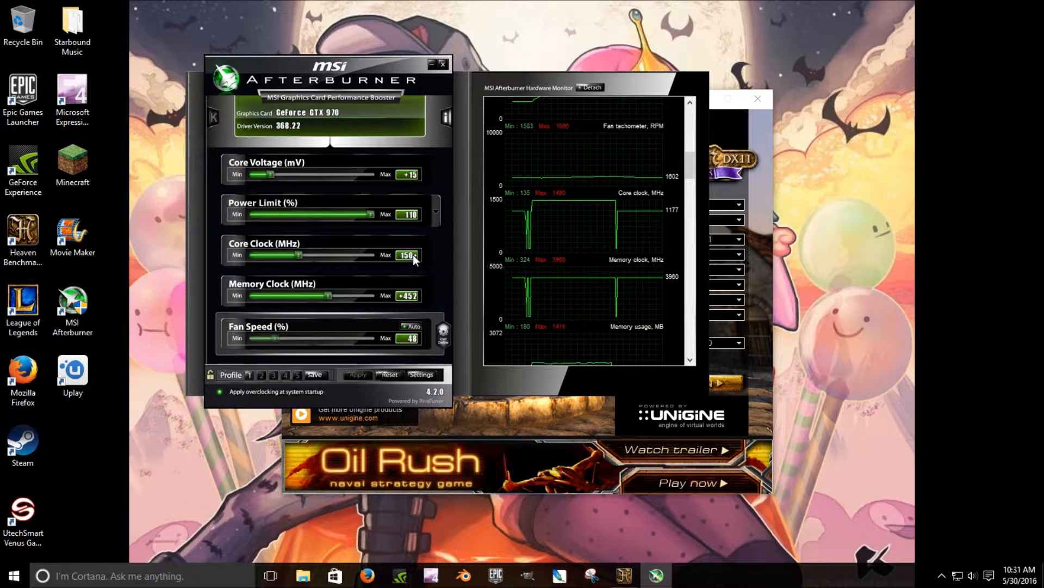
key("Return")
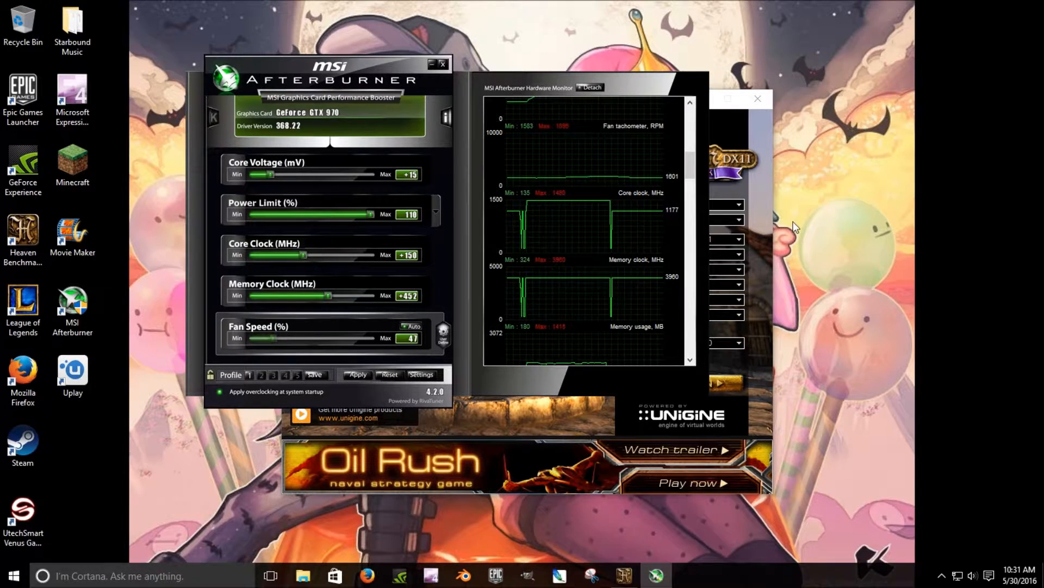
Try a memory clock offset of +500 MHz together with a core clock offset of +175 MHz.
mouse_move(576, 283)
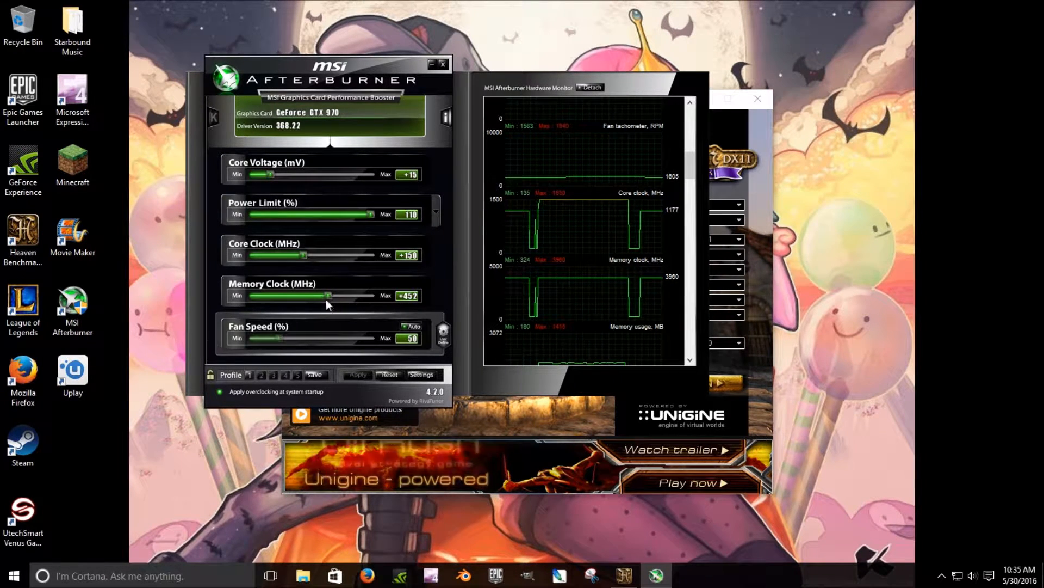
mouse_move(330, 294)
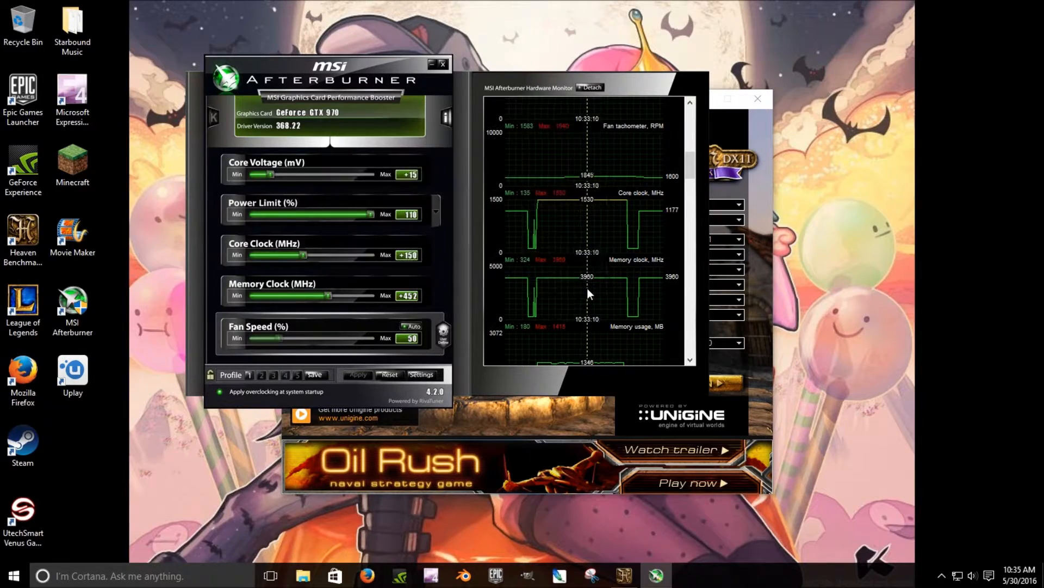
mouse_move(587, 288)
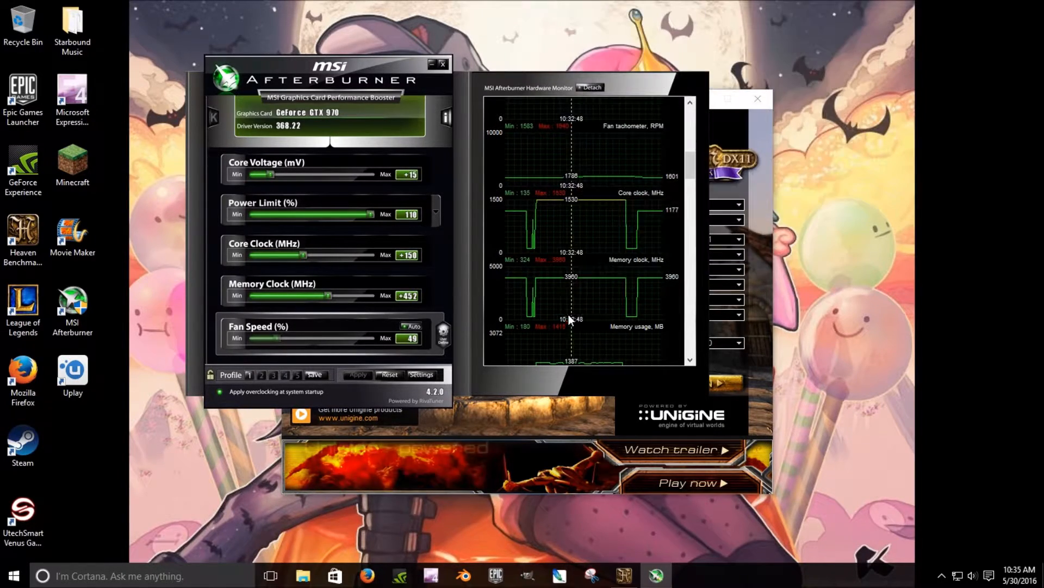
left_click(413, 294)
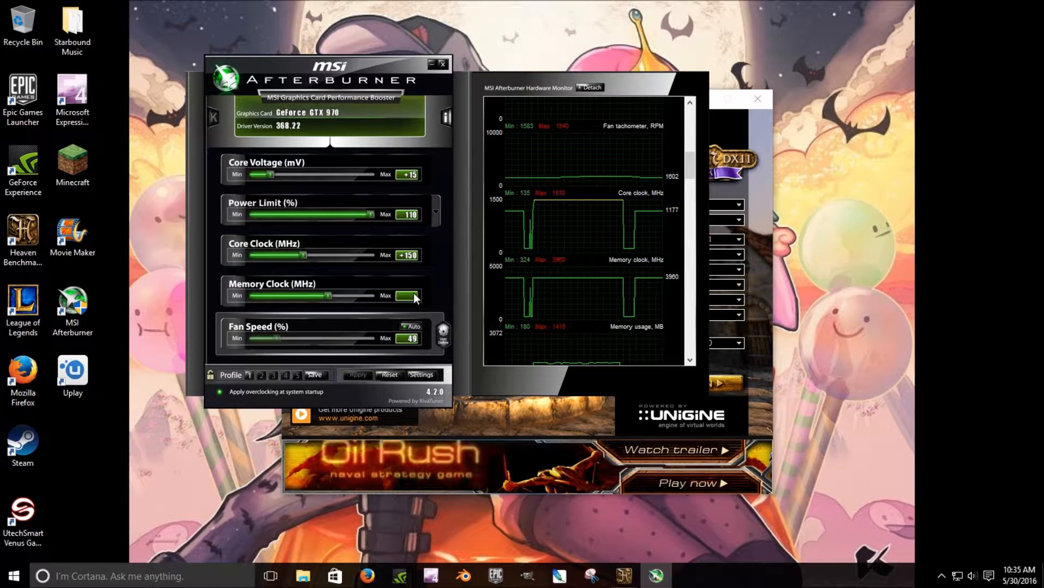
type("500")
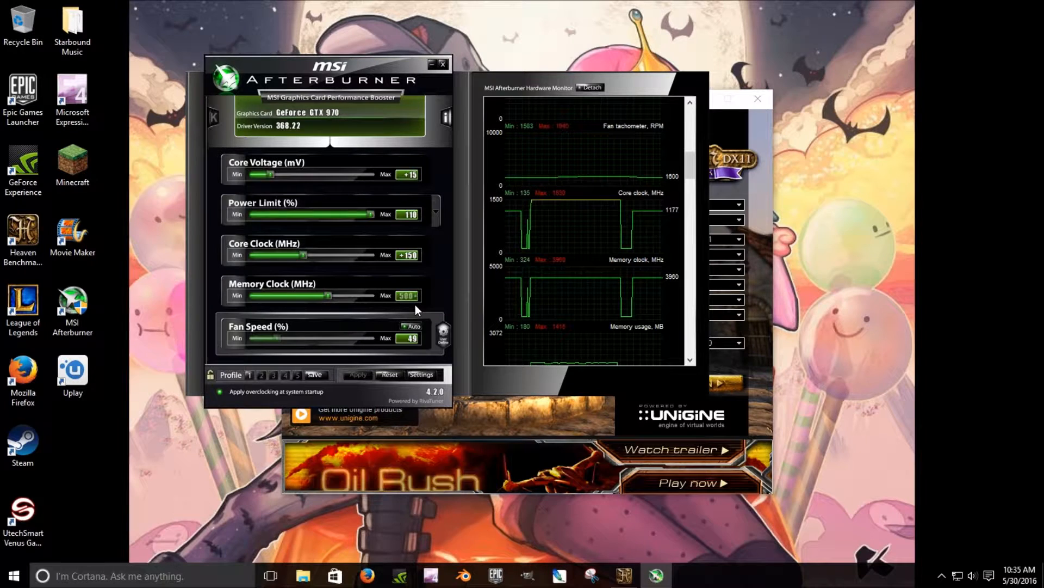
key("Return")
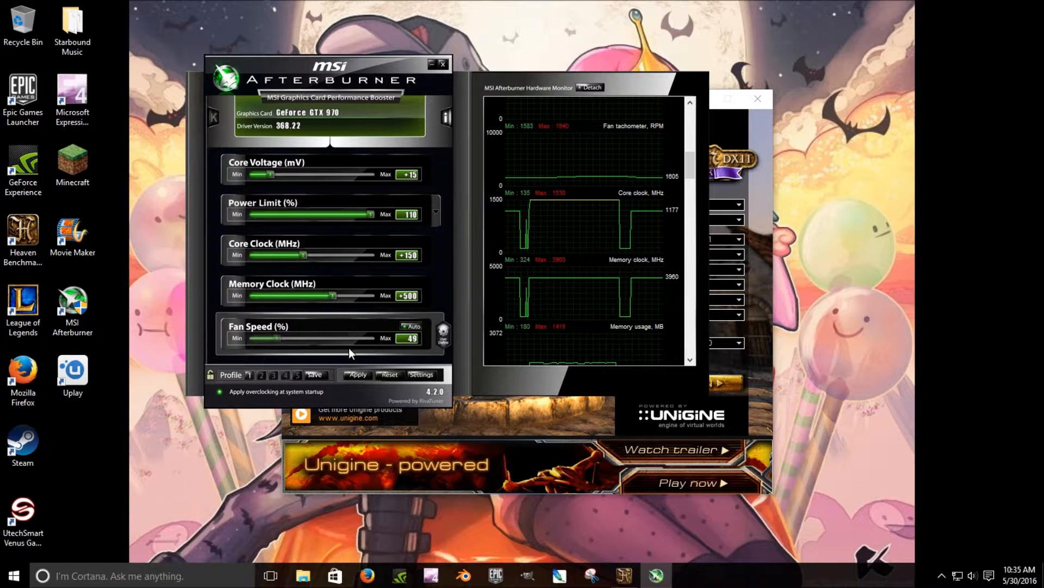
left_click(413, 254)
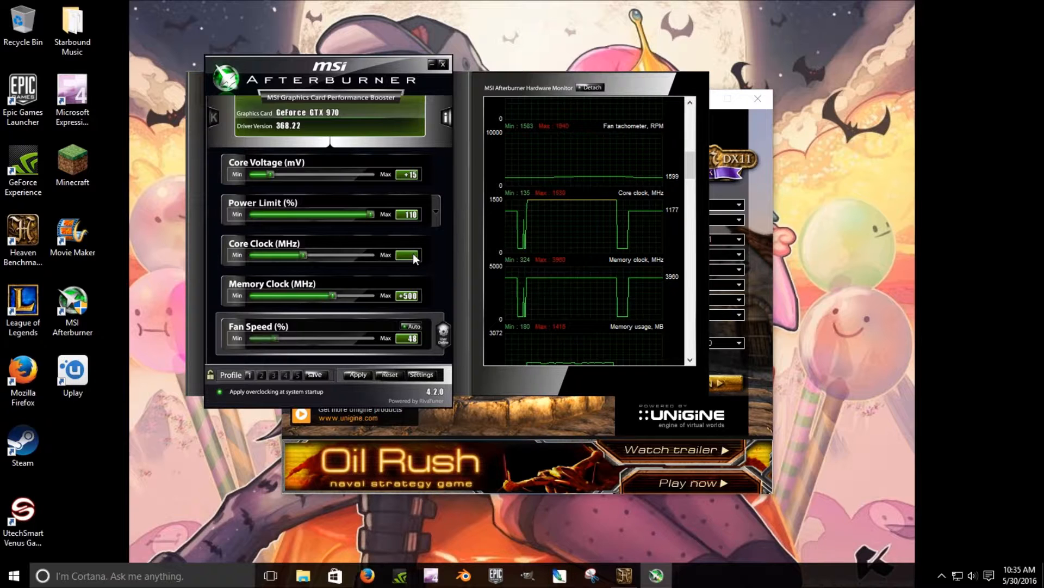
type("175")
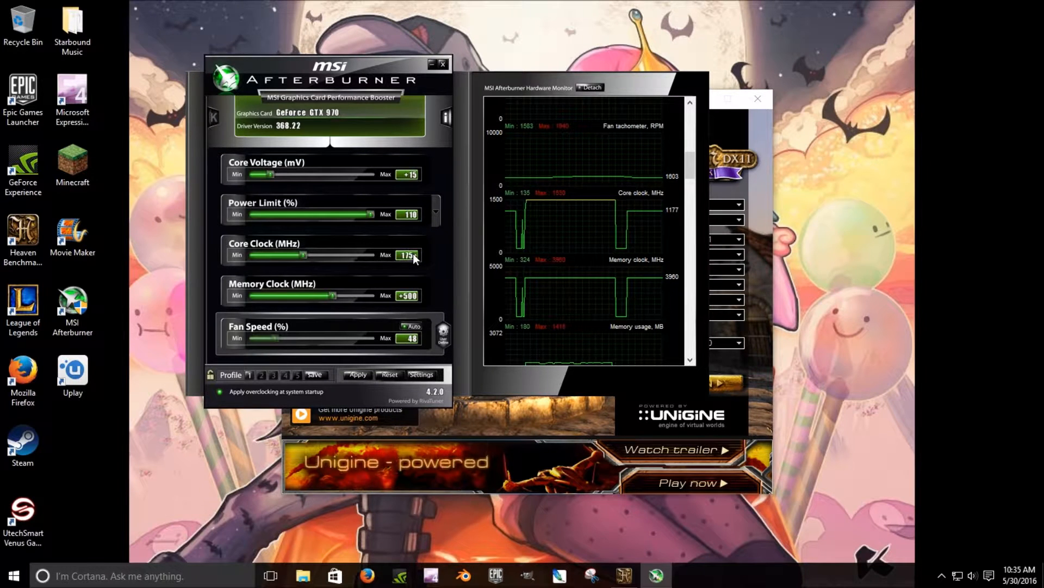
key("Return")
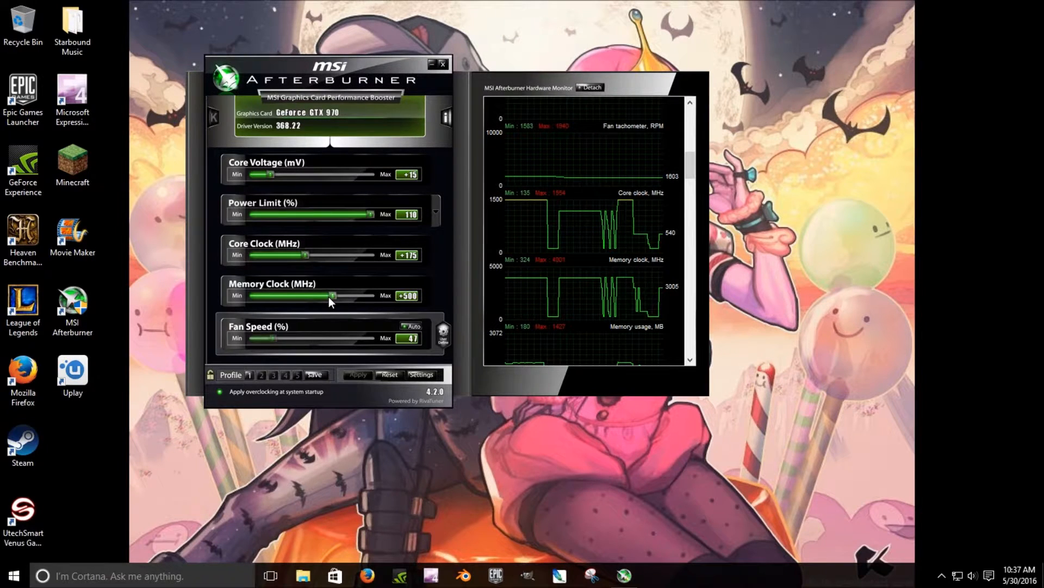
Reduce the memory clock offset to +400 MHz and the core clock offset to +150 MHz, and apply the overclock.
left_click_drag(330, 298, 319, 300)
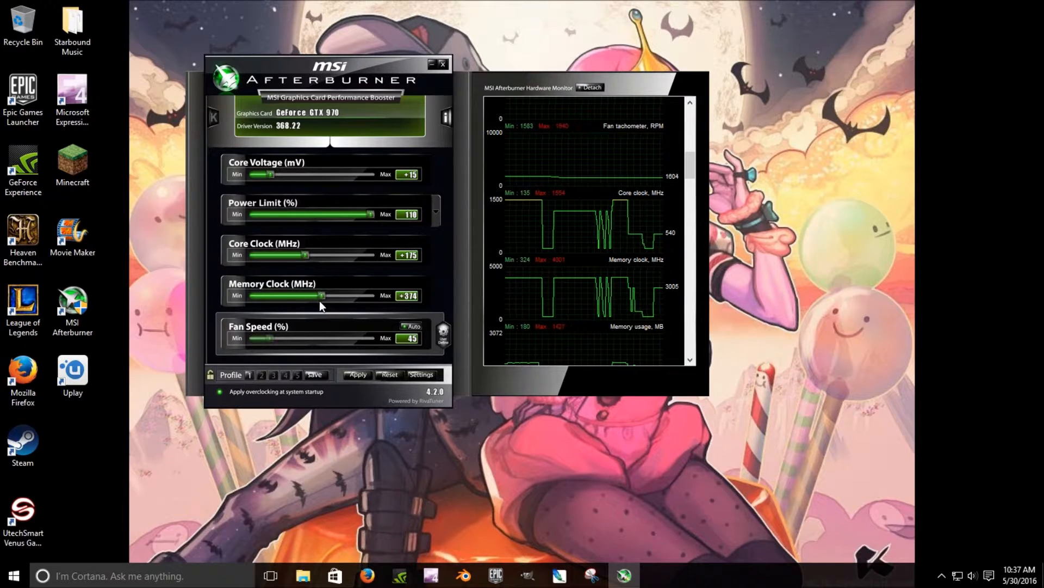
left_click(408, 296)
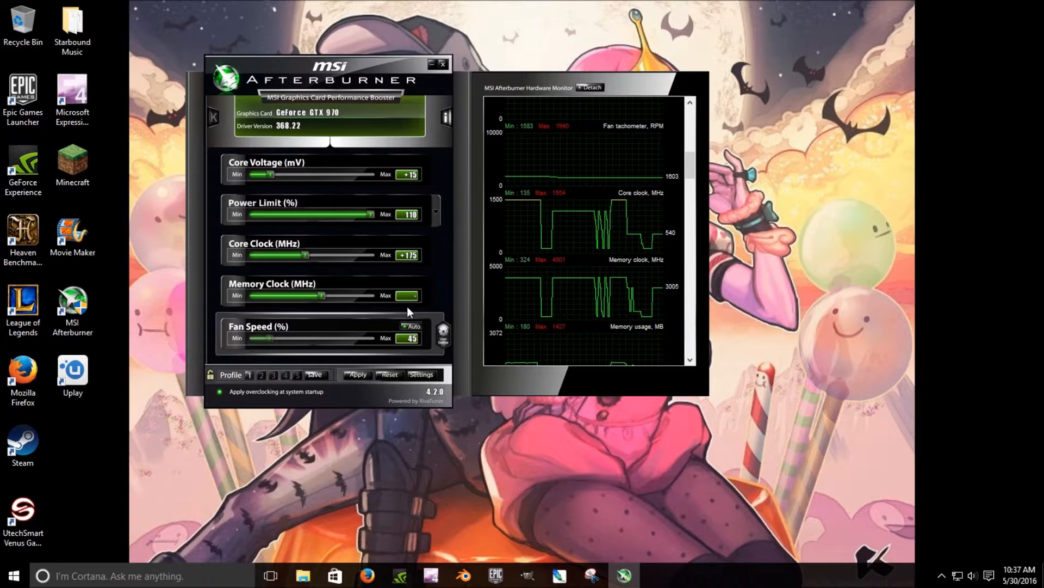
type("400")
key("Return")
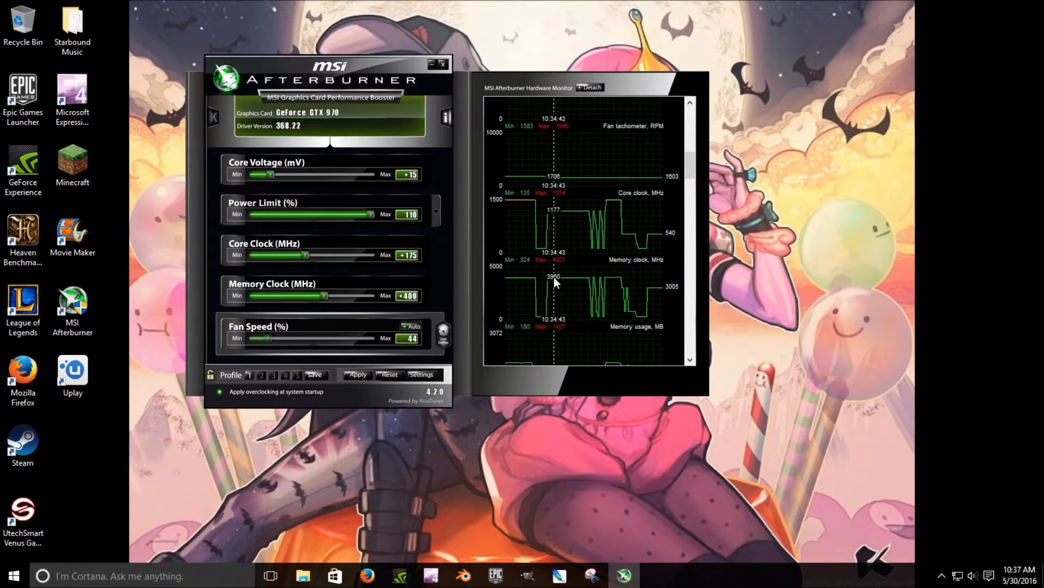
left_click(402, 254)
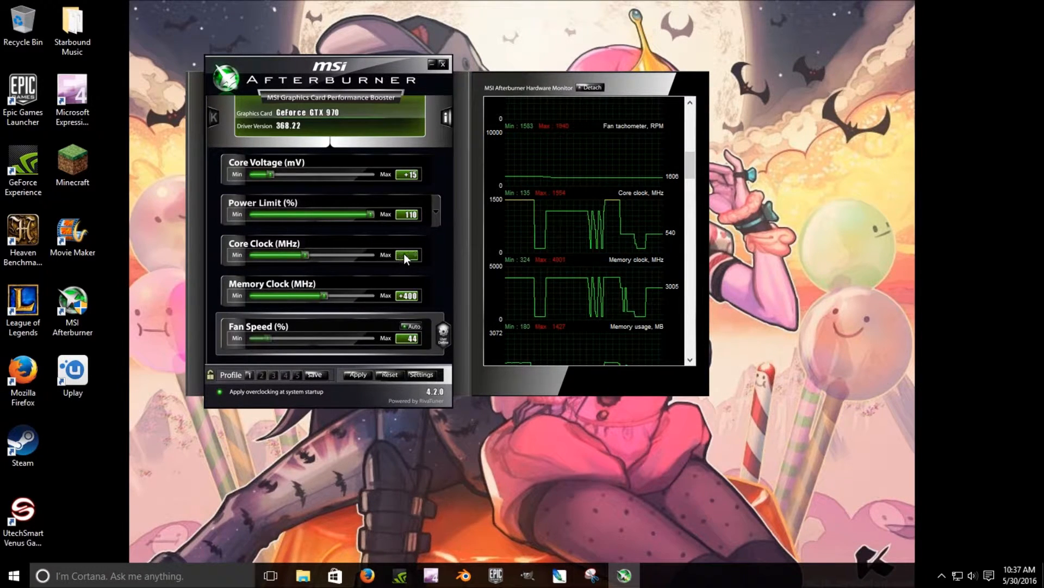
type("150")
key("Return")
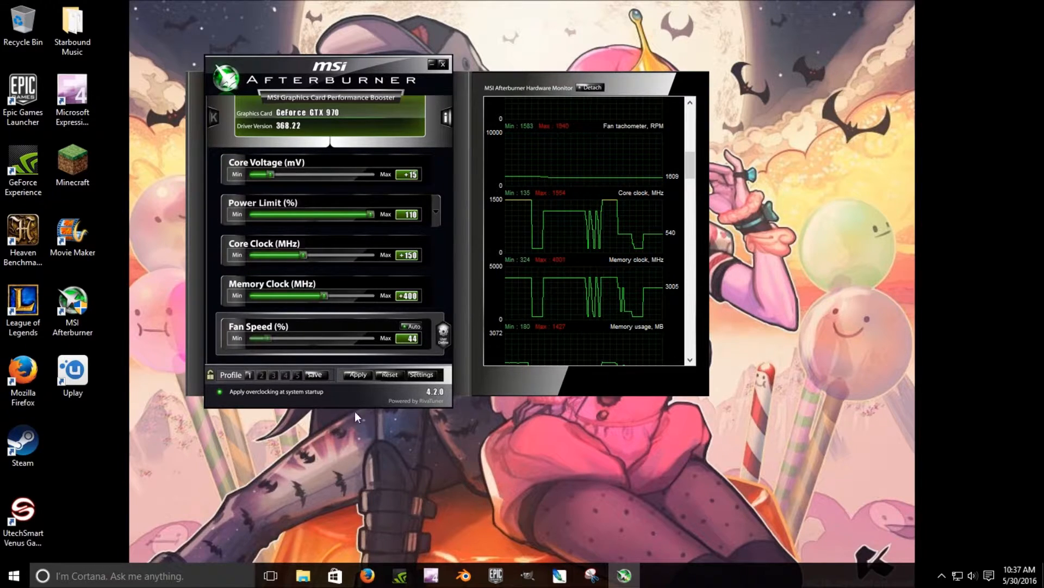
left_click(361, 374)
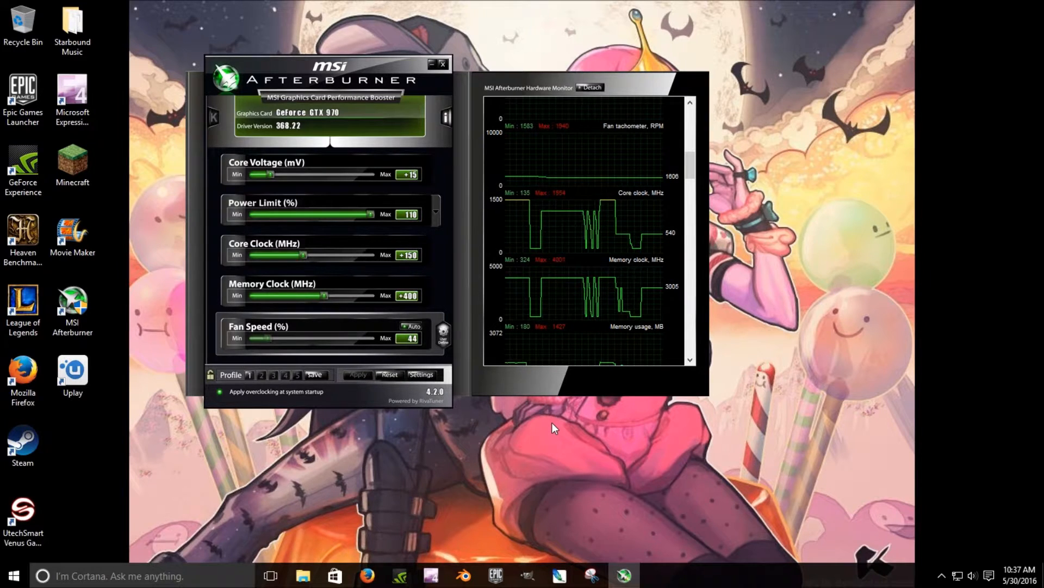